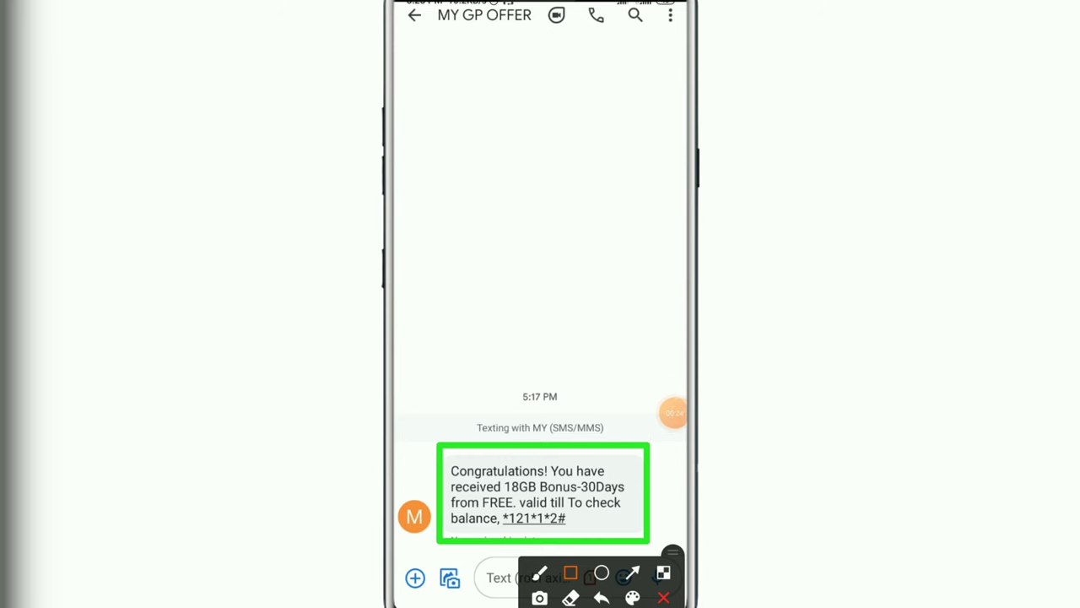
Draw arrows pointing at the *121*1*2# balance code and the MY GP OFFER title.
click(632, 573)
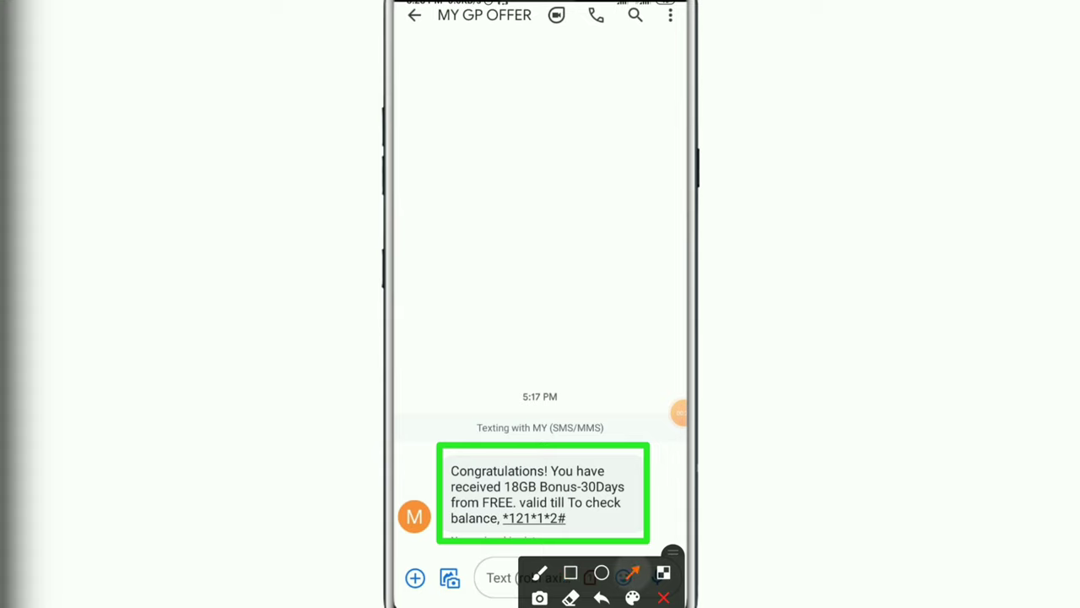
drag(477, 589, 506, 504)
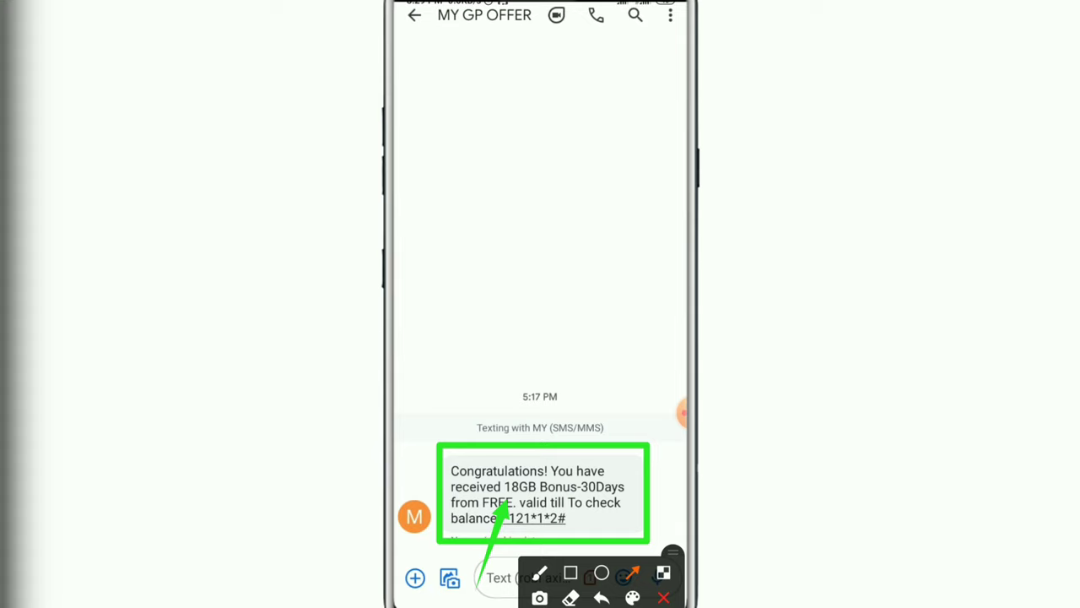
drag(608, 540, 555, 515)
mouse_move(523, 291)
mouse_down()
mouse_move(495, 101)
mouse_move(496, 34)
mouse_up()
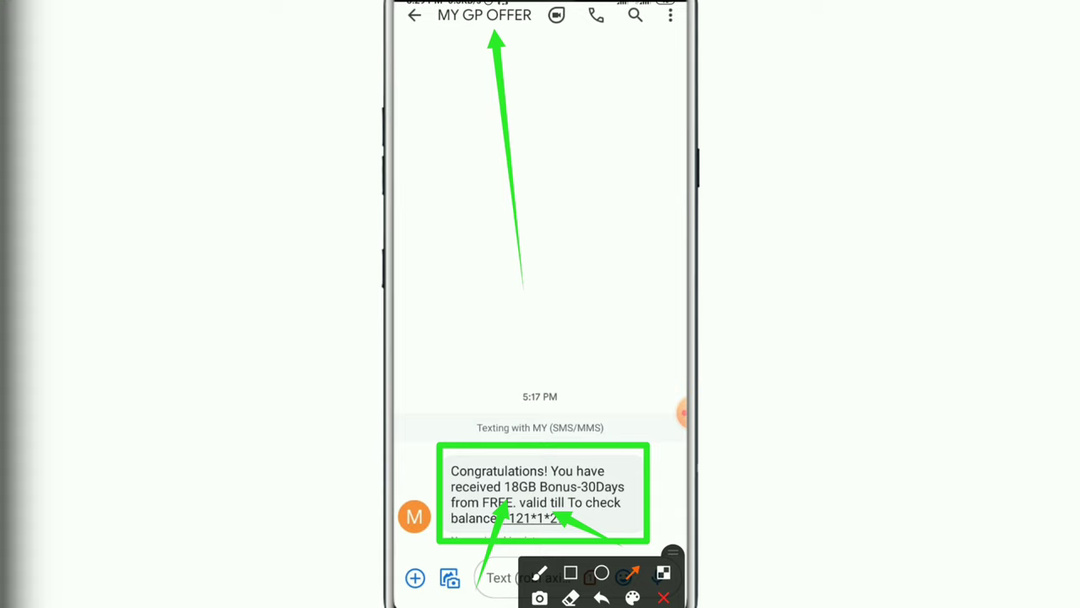
click(682, 413)
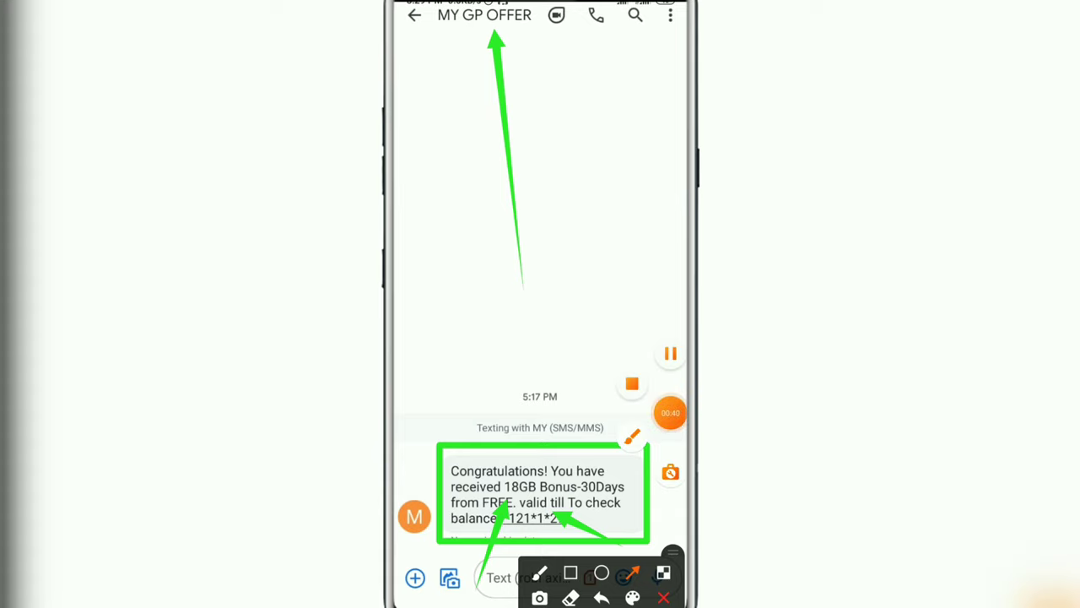
click(671, 412)
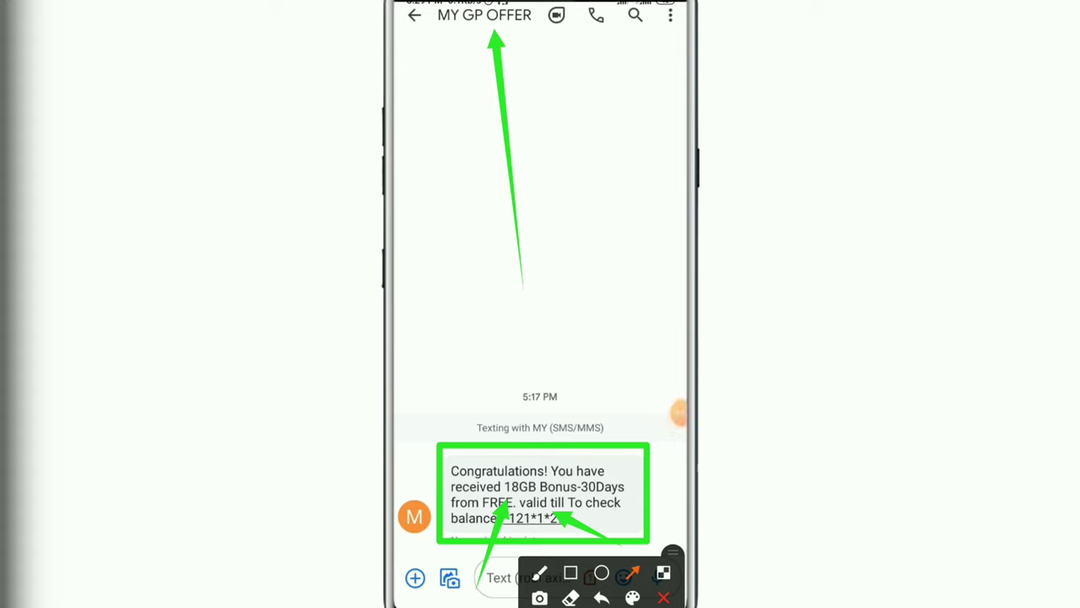
Draw an arrow pointing at the message's 5:17 PM timestamp.
click(682, 413)
drag(524, 287, 540, 376)
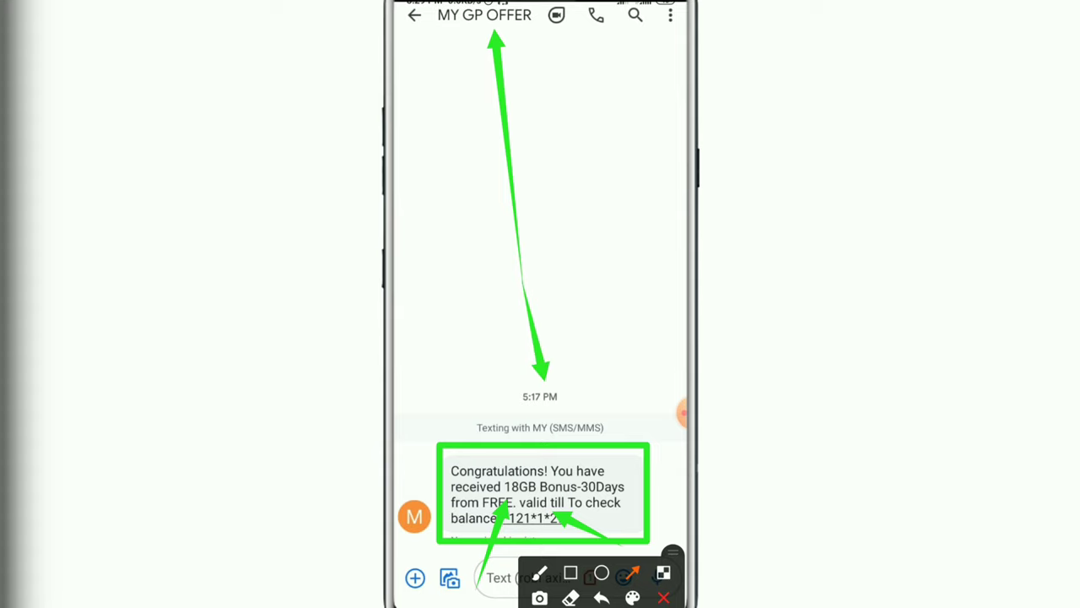
click(683, 413)
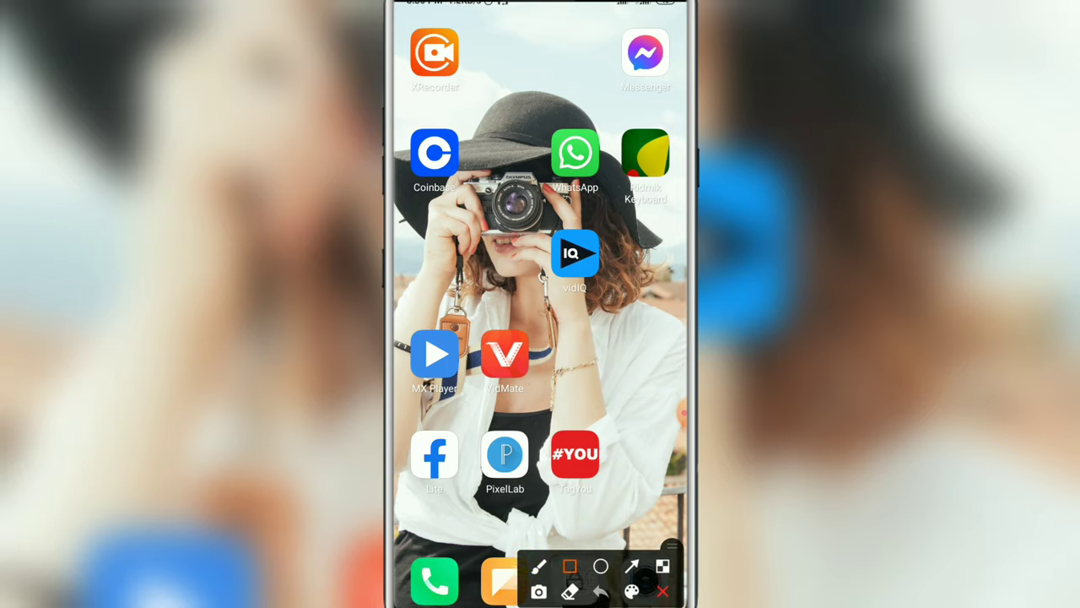
Outline the Messages dock icon, mark the + button, and start a new message.
drag(601, 584, 580, 351)
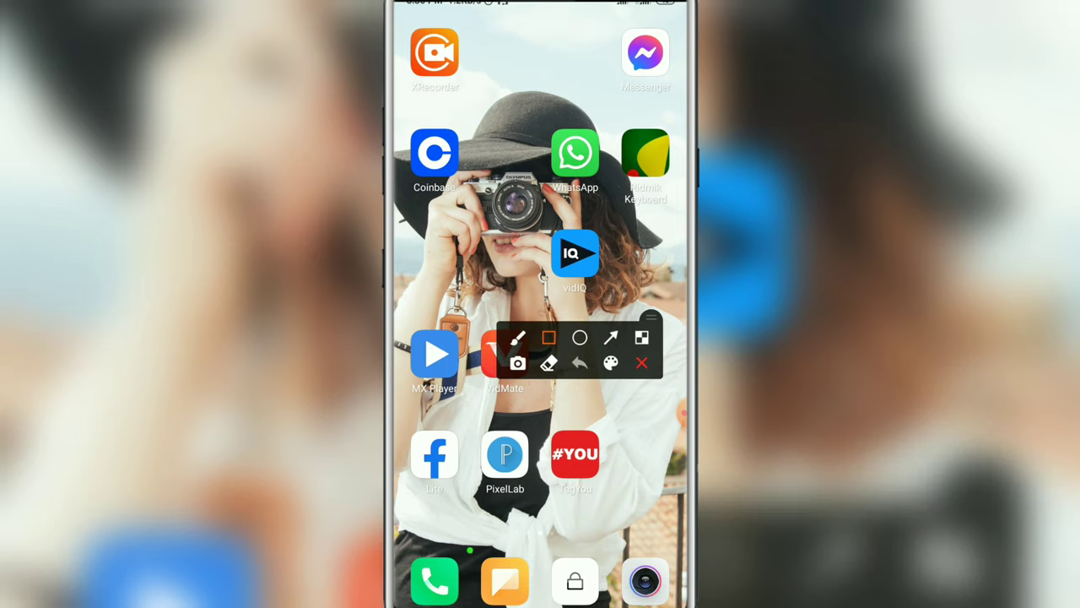
drag(468, 552, 548, 606)
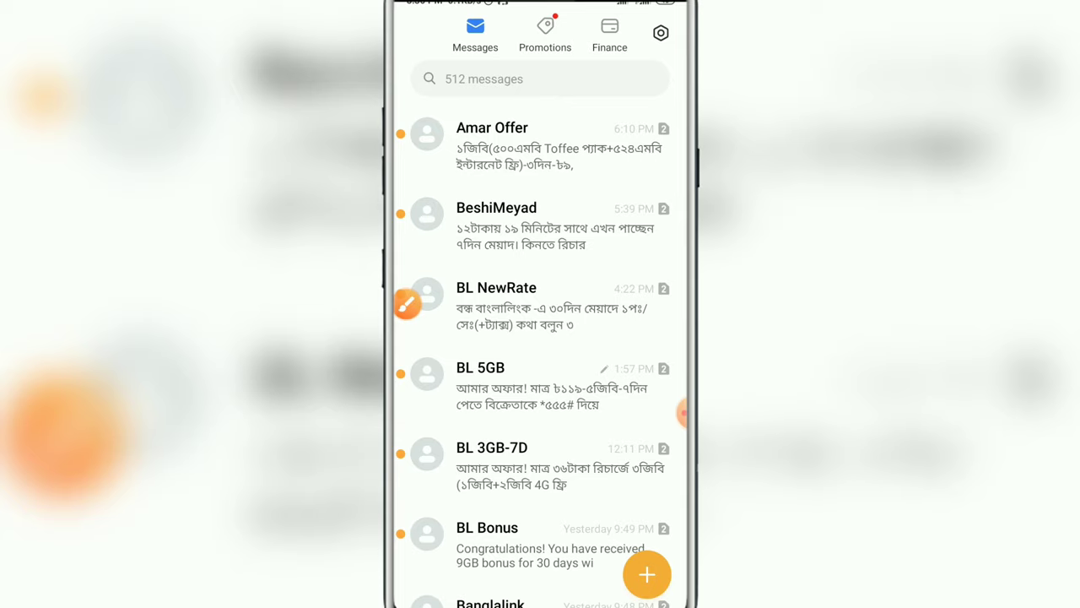
click(405, 303)
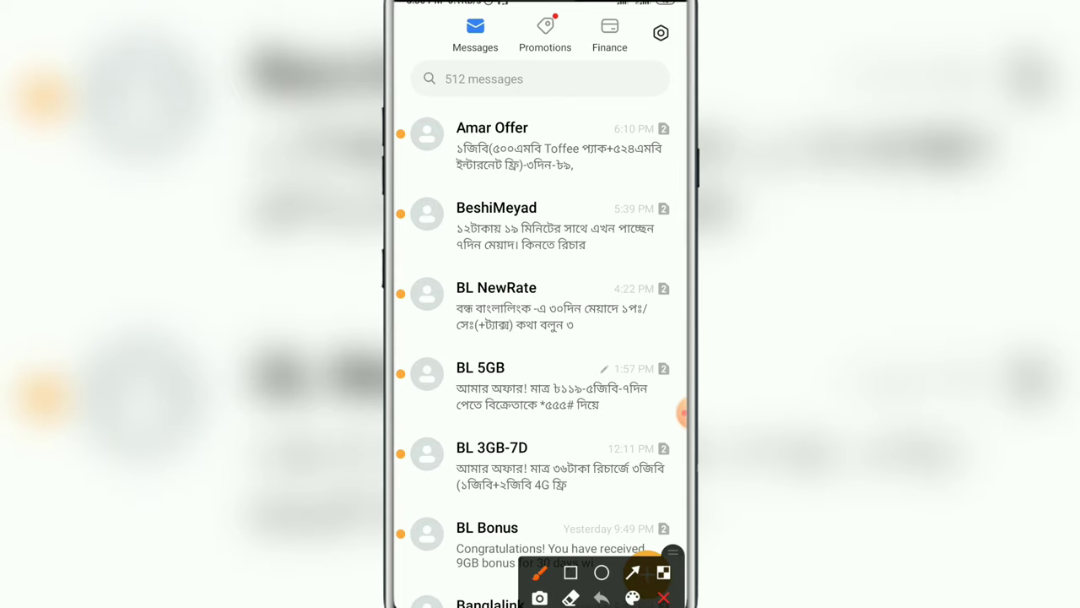
drag(674, 561, 674, 517)
click(664, 598)
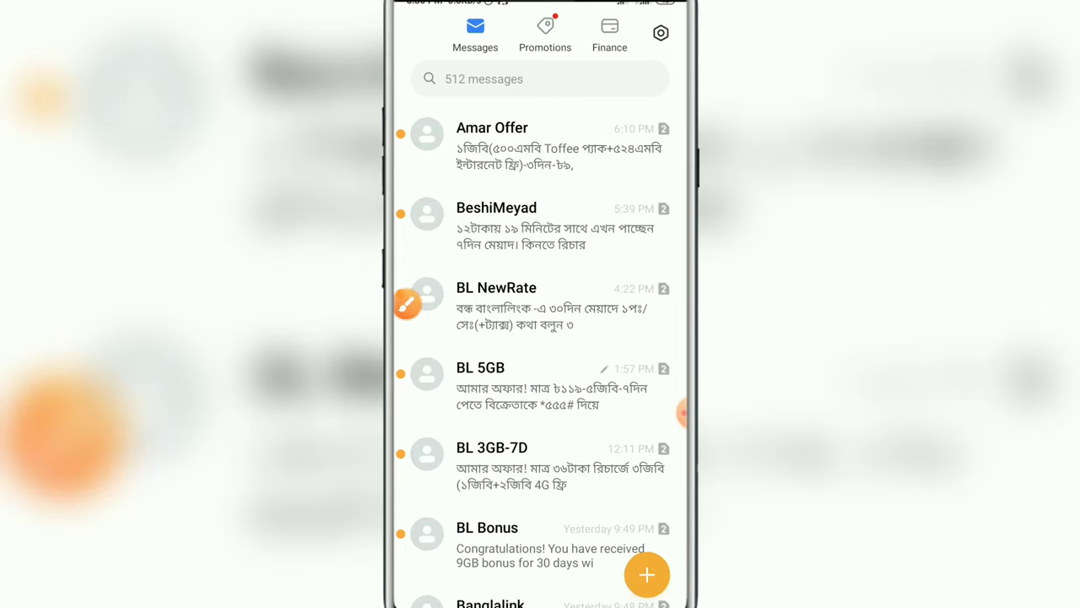
click(646, 574)
Box the Recipient and Text message fields with rectangles, then clear the drawing.
click(407, 303)
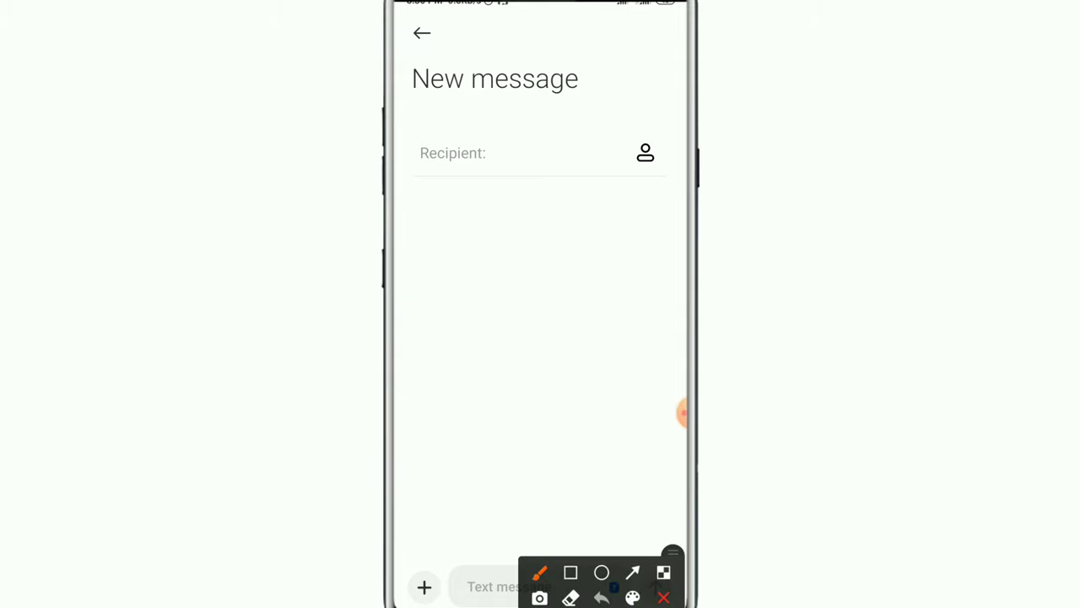
click(570, 573)
drag(416, 111, 575, 176)
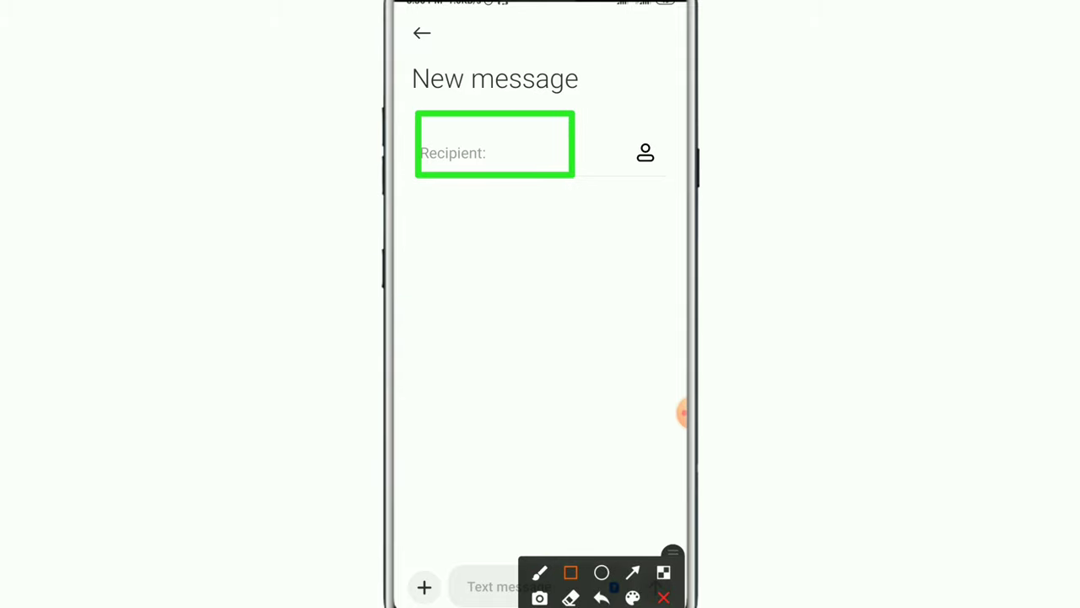
drag(457, 564, 638, 606)
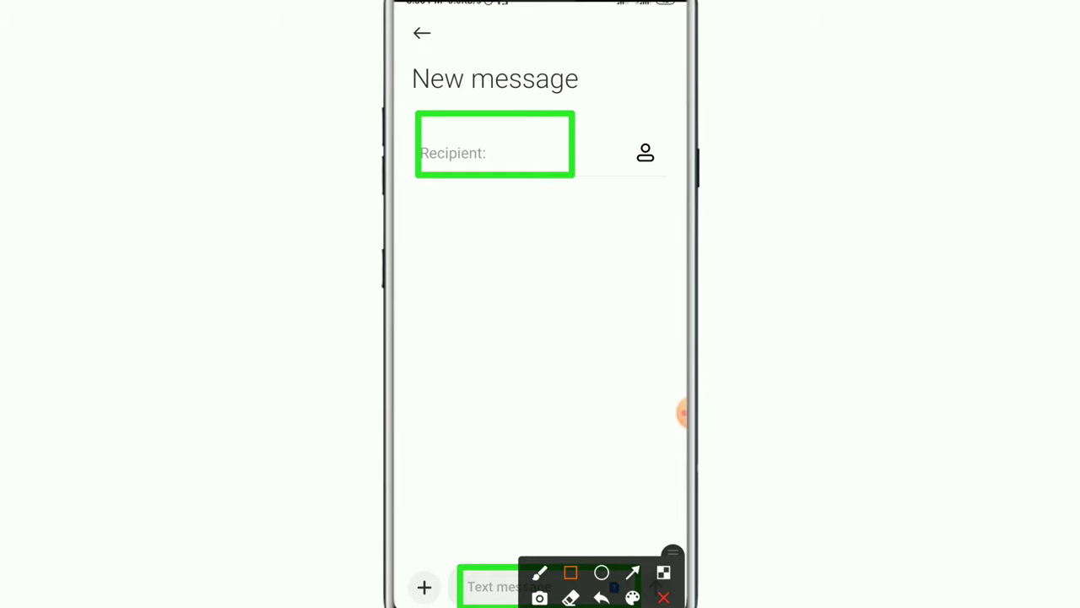
click(663, 598)
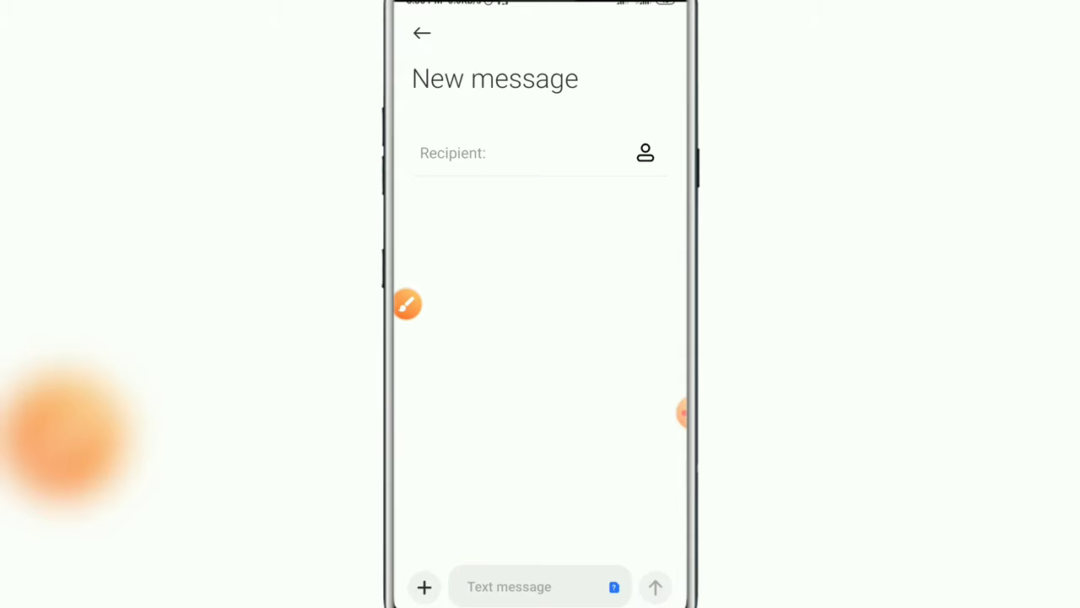
click(682, 413)
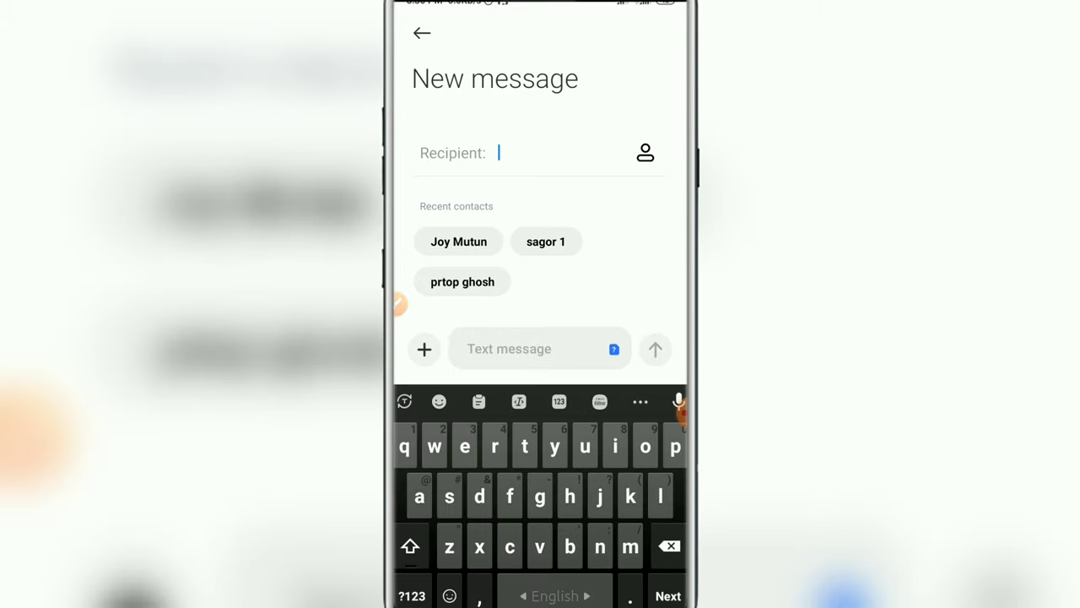
Outline the Recipient field, then enter 6464 as the recipient.
click(399, 303)
click(570, 572)
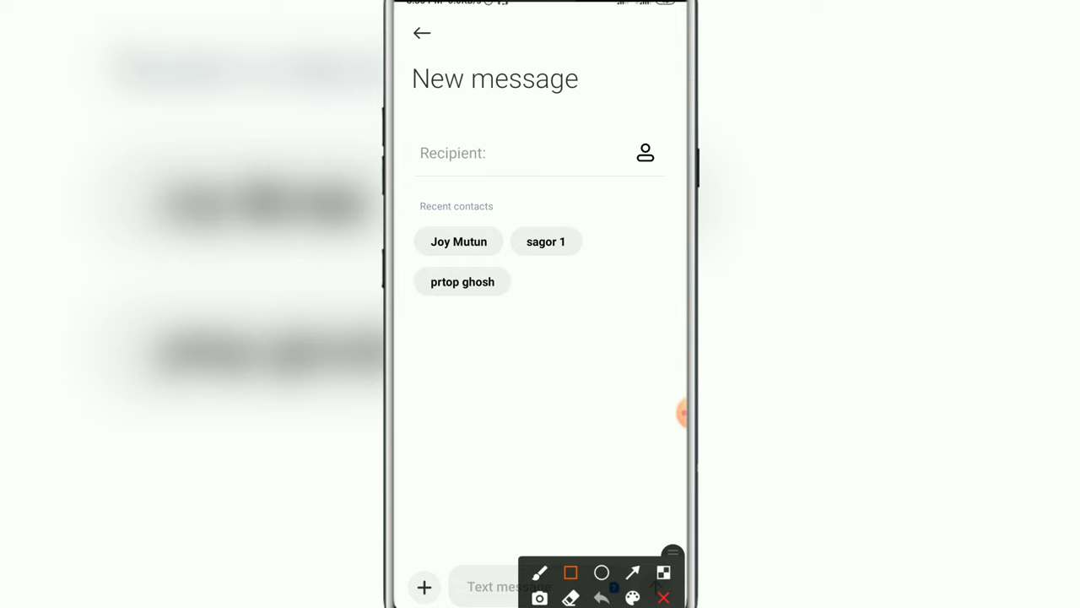
mouse_move(442, 137)
mouse_down()
mouse_move(470, 164)
mouse_move(557, 176)
mouse_up()
click(663, 597)
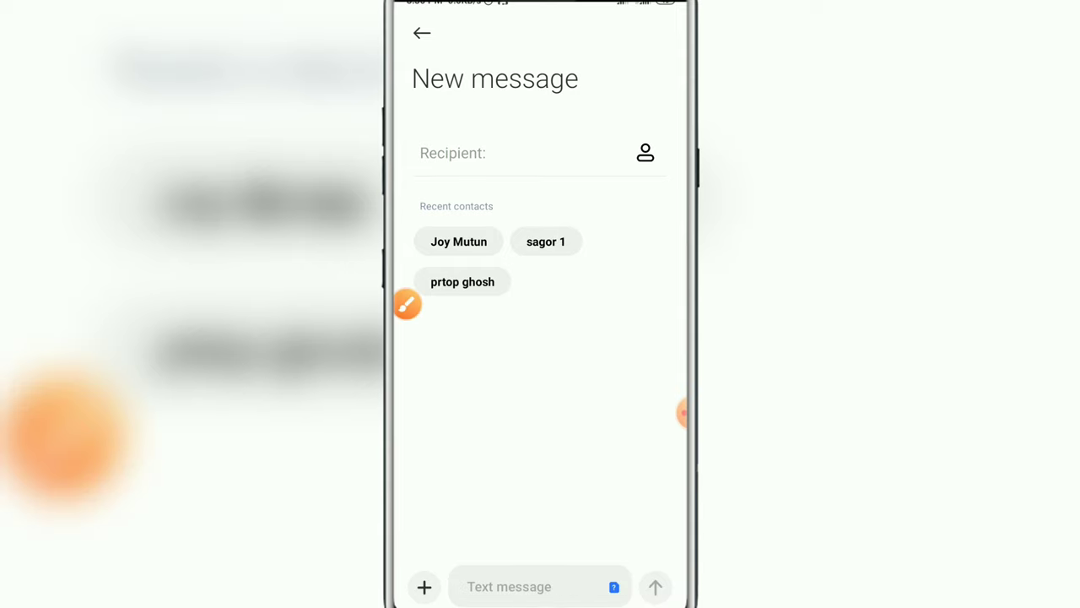
click(412, 595)
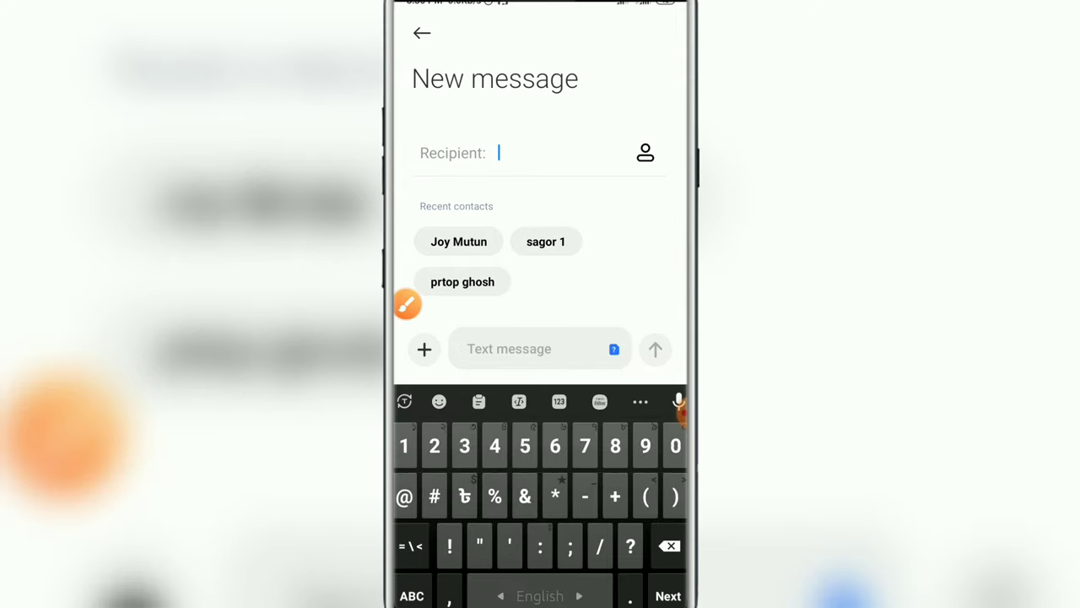
text(6)
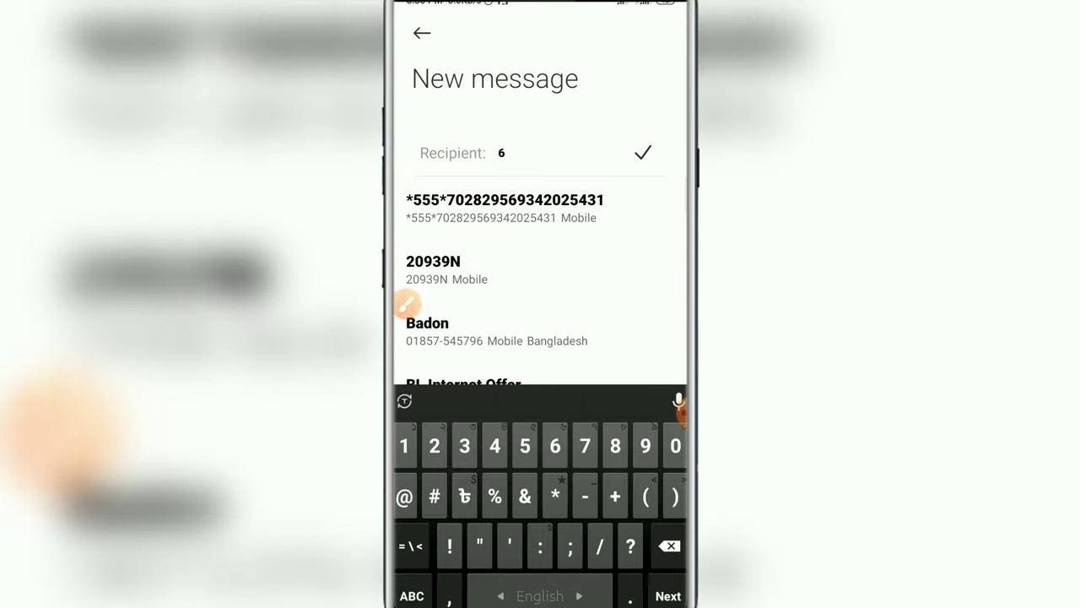
text(464)
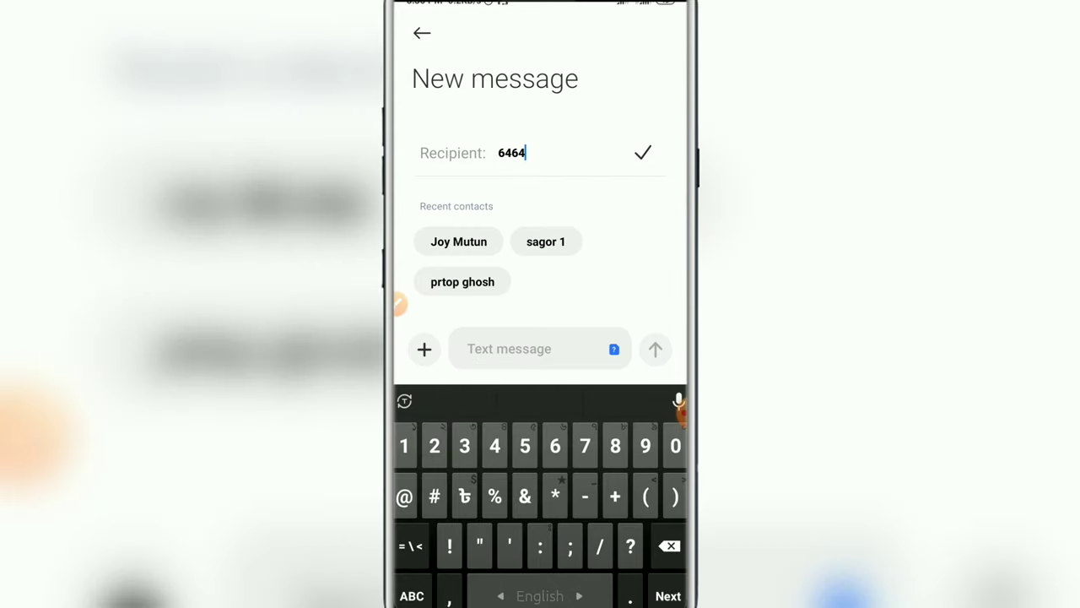
key(Return)
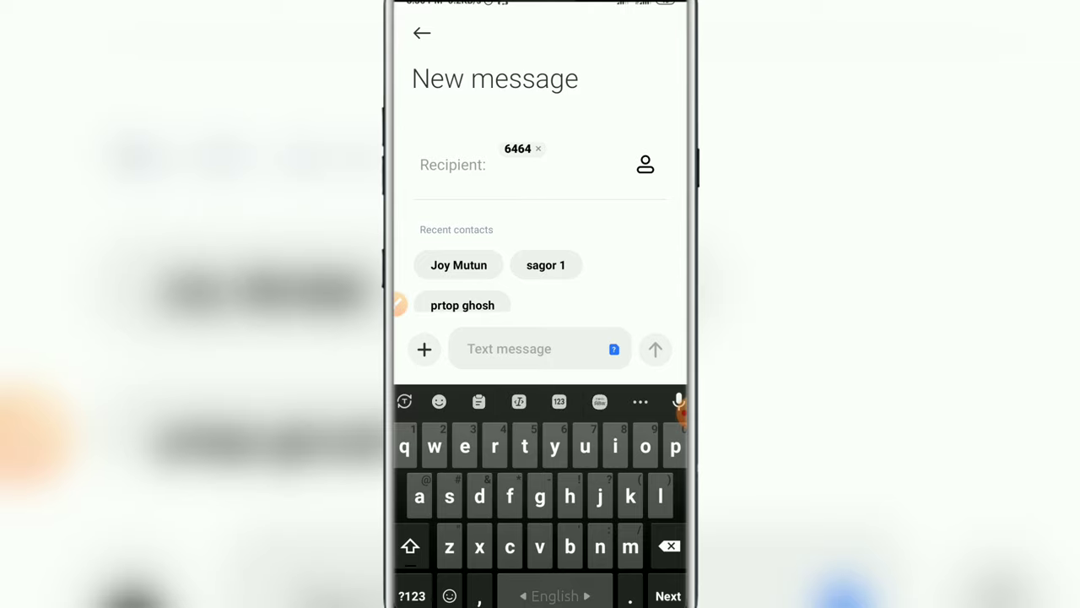
click(682, 411)
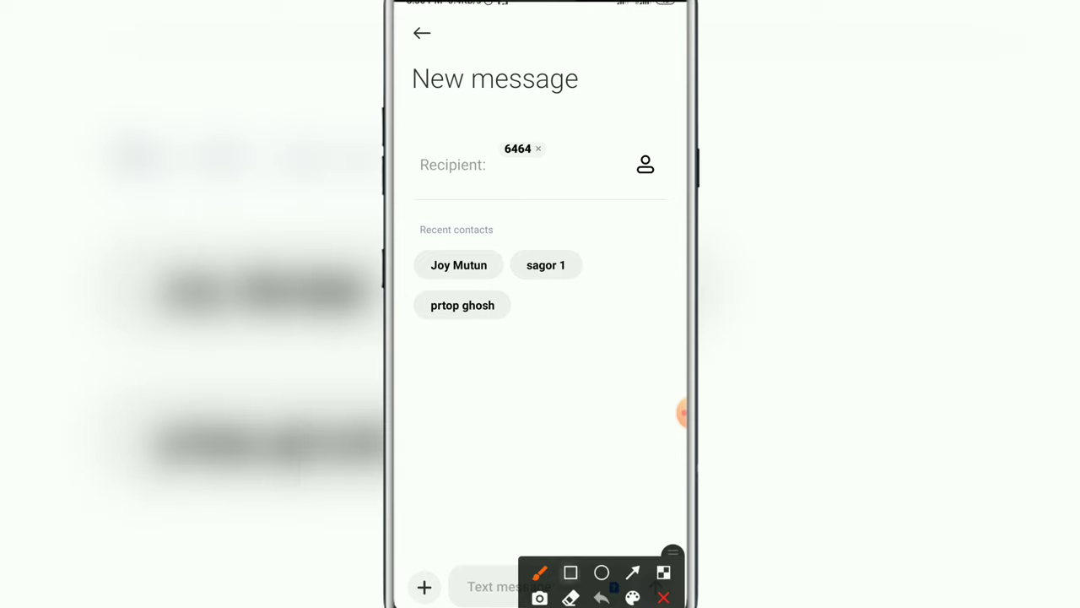
click(571, 573)
drag(446, 557, 602, 607)
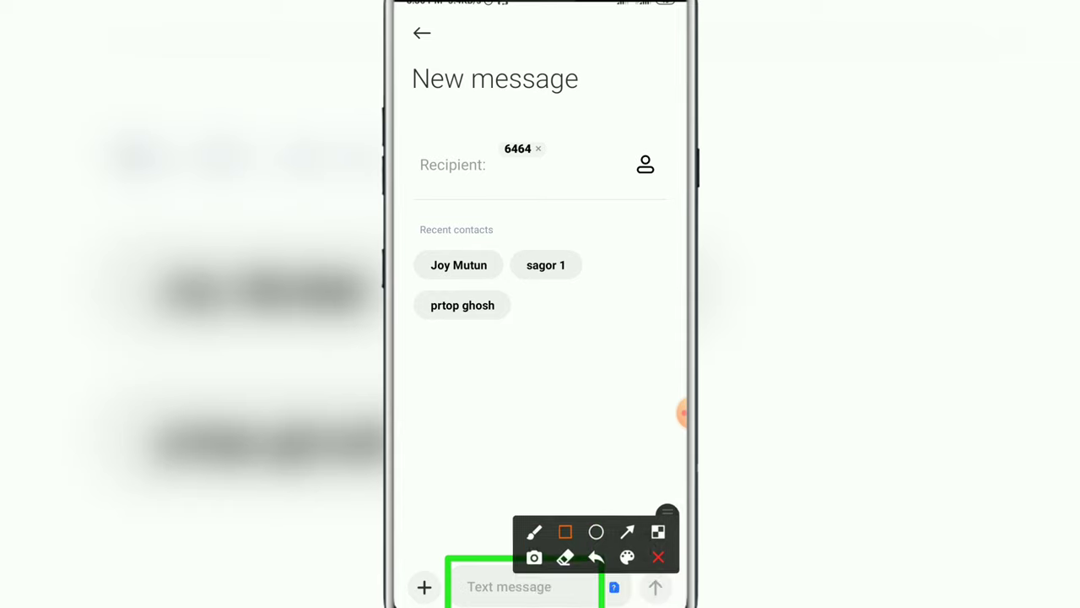
drag(666, 511, 636, 374)
click(627, 419)
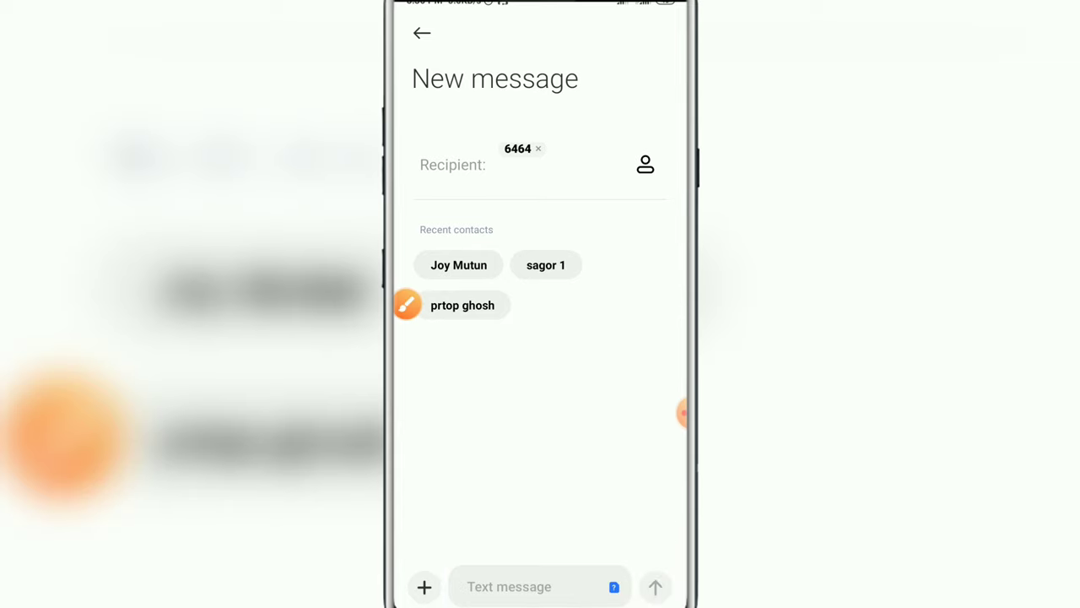
click(509, 586)
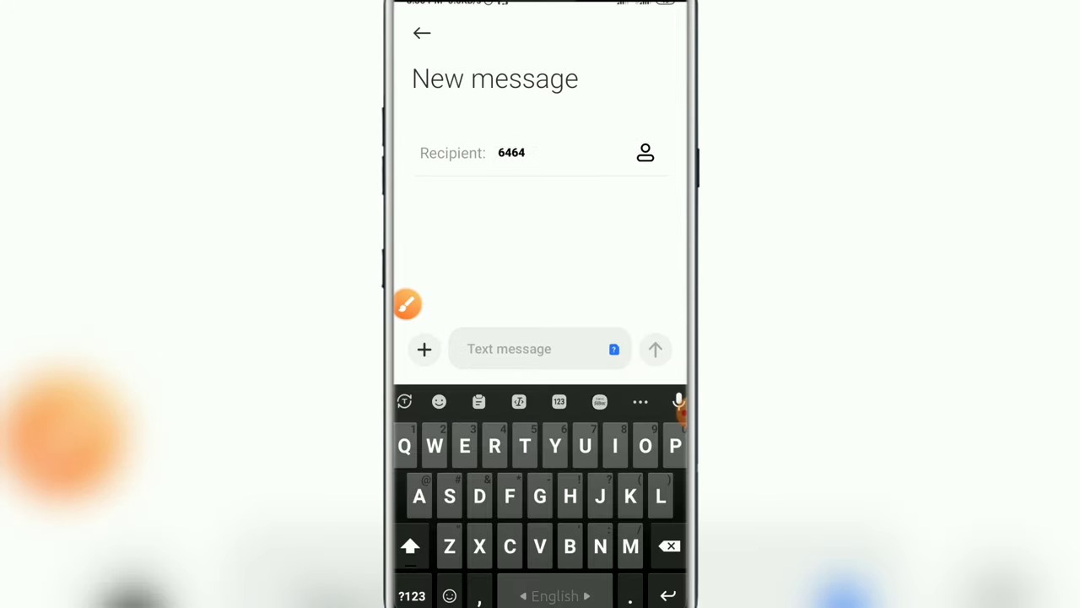
click(412, 596)
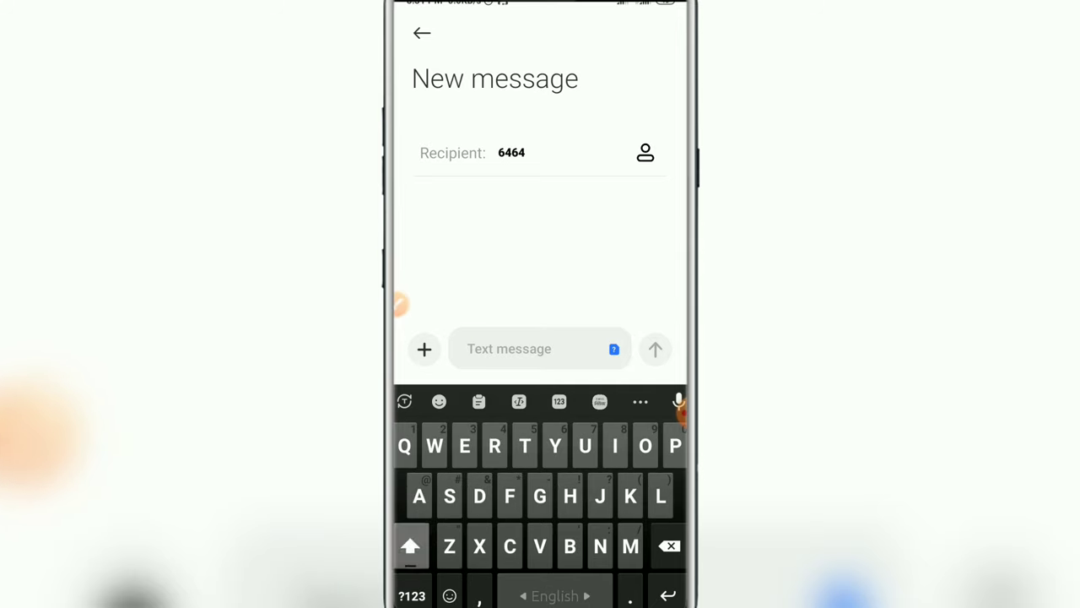
click(410, 546)
click(680, 411)
text(BL )
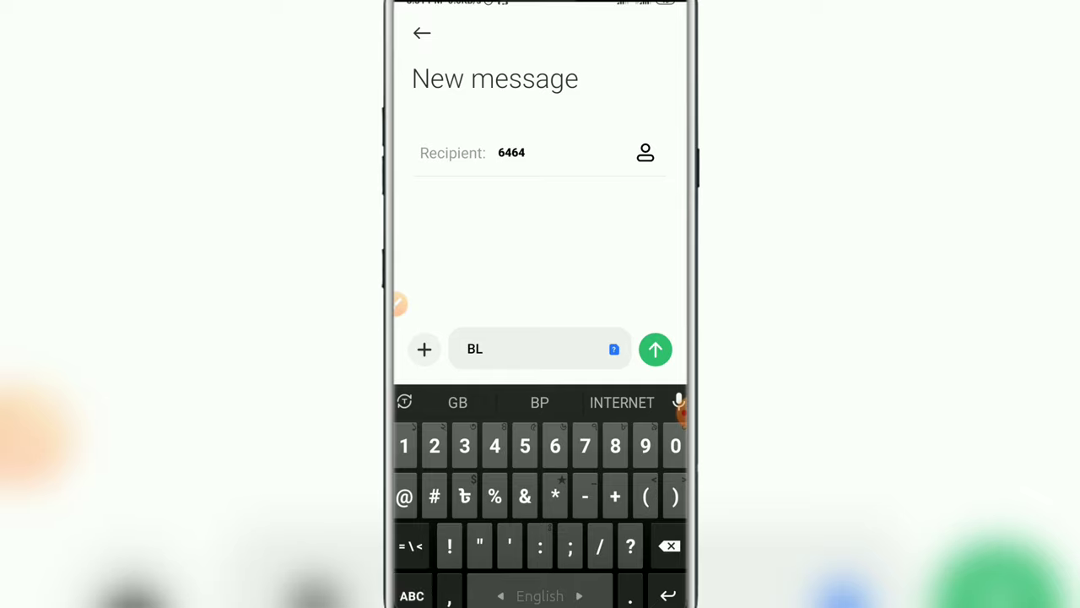
text(18)
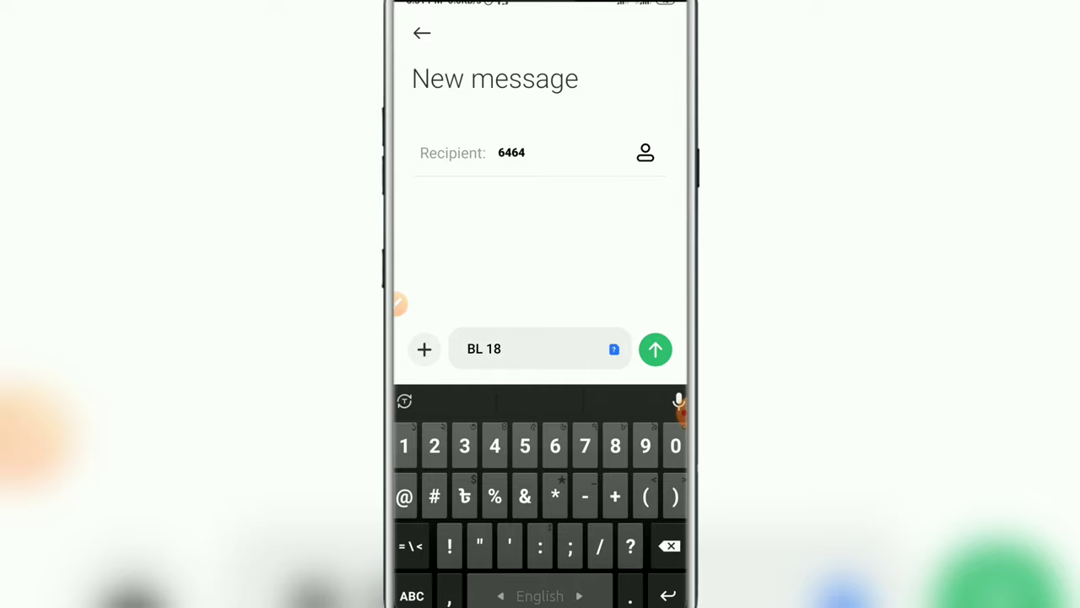
key(BackSpace)
key(BackSpace)
key(BackSpace)
key(BackSpace)
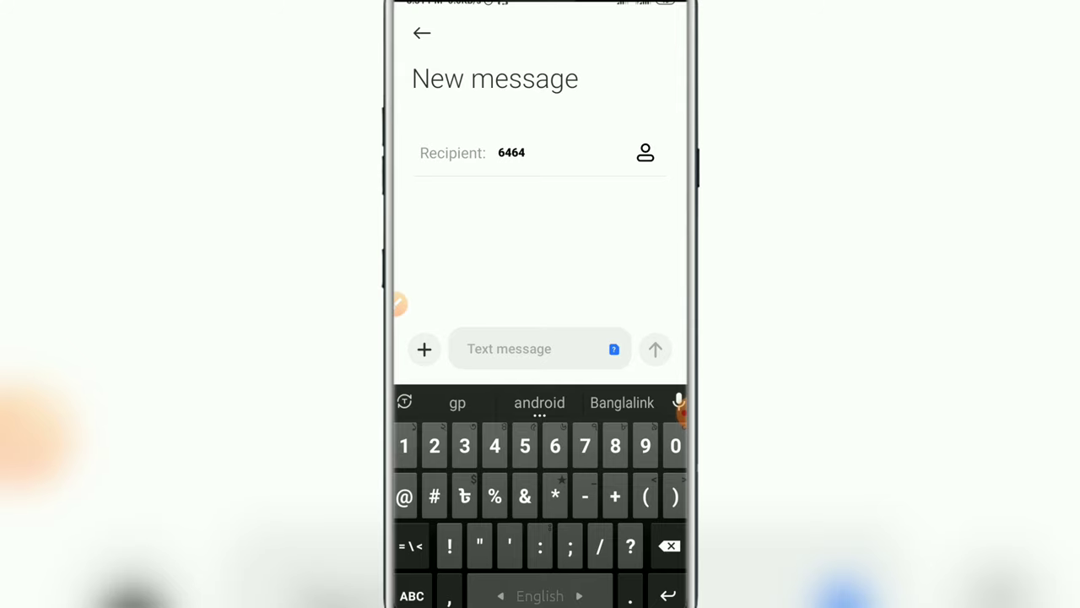
Start the message text with 'GP' in capital letters.
click(411, 546)
click(411, 596)
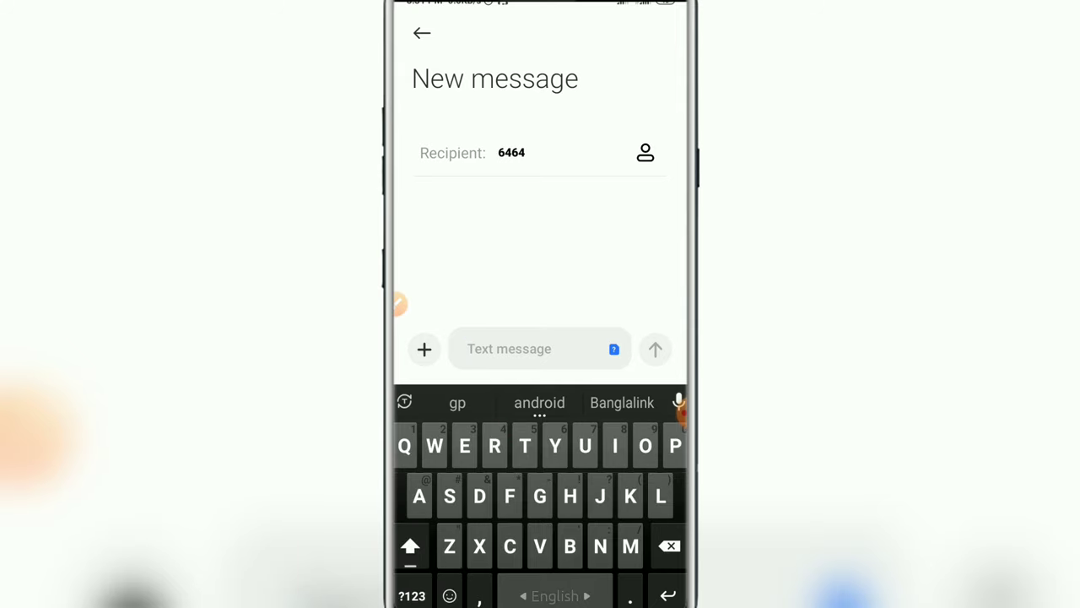
click(410, 546)
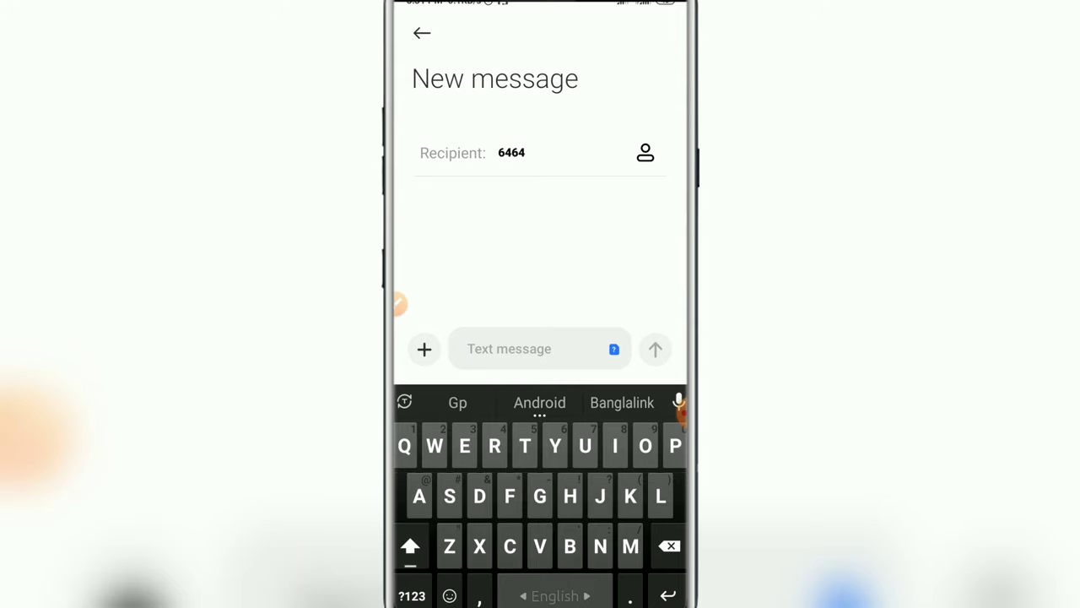
click(679, 405)
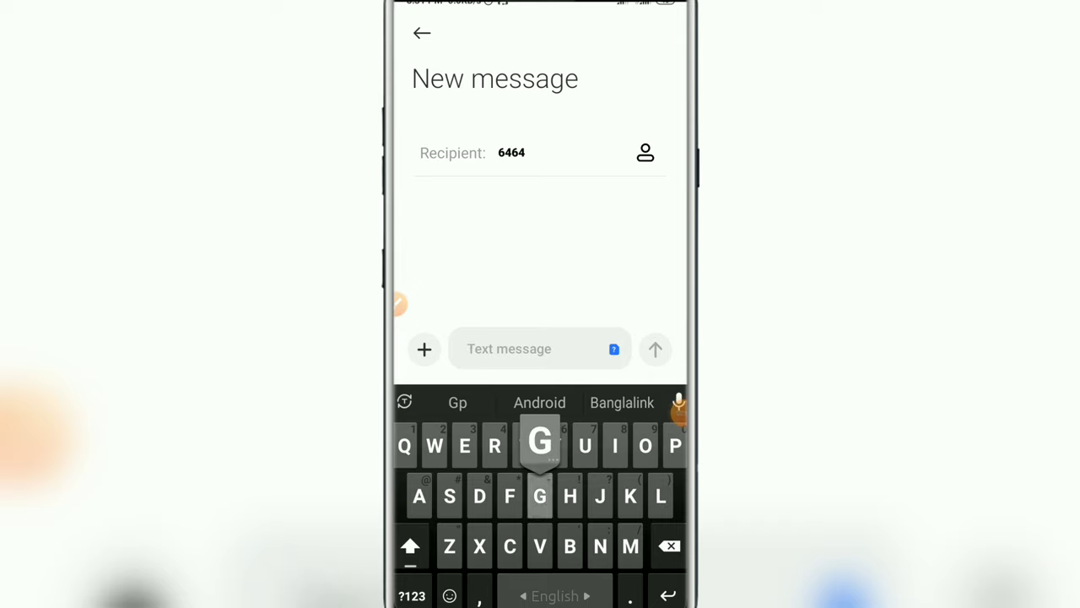
text(GP)
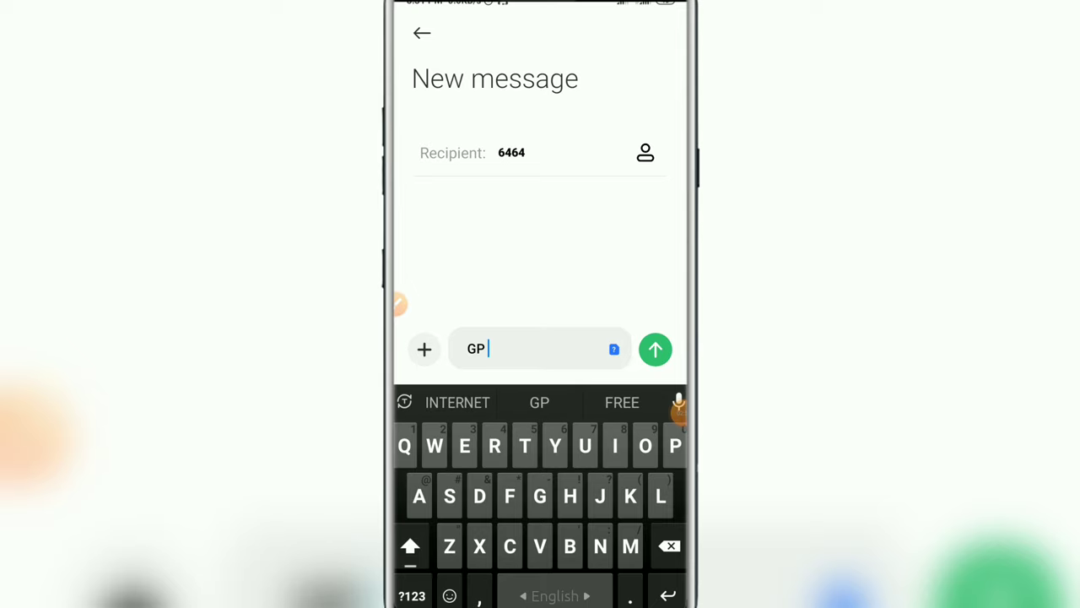
Complete the text as 'GP 18GP FREE NET' using number entry and word suggestions.
click(412, 595)
text(1)
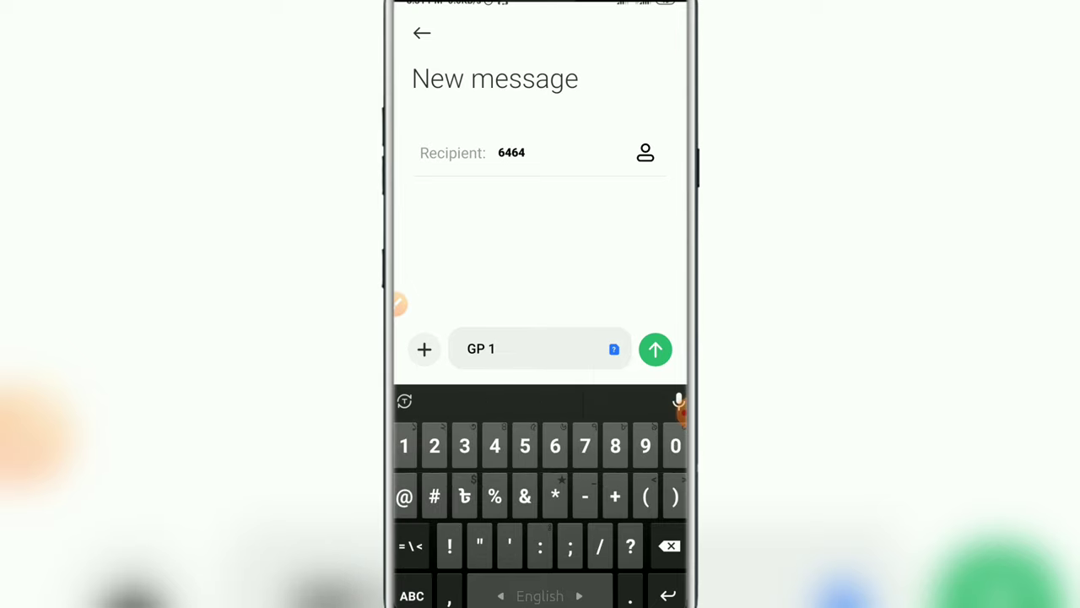
text(8)
click(412, 595)
text(GP)
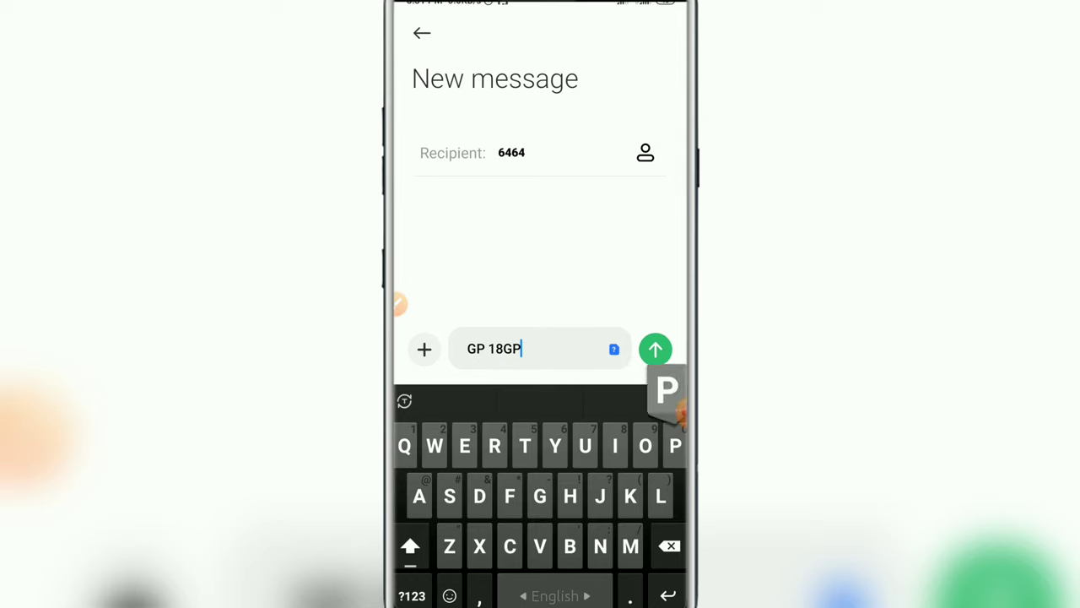
text(F)
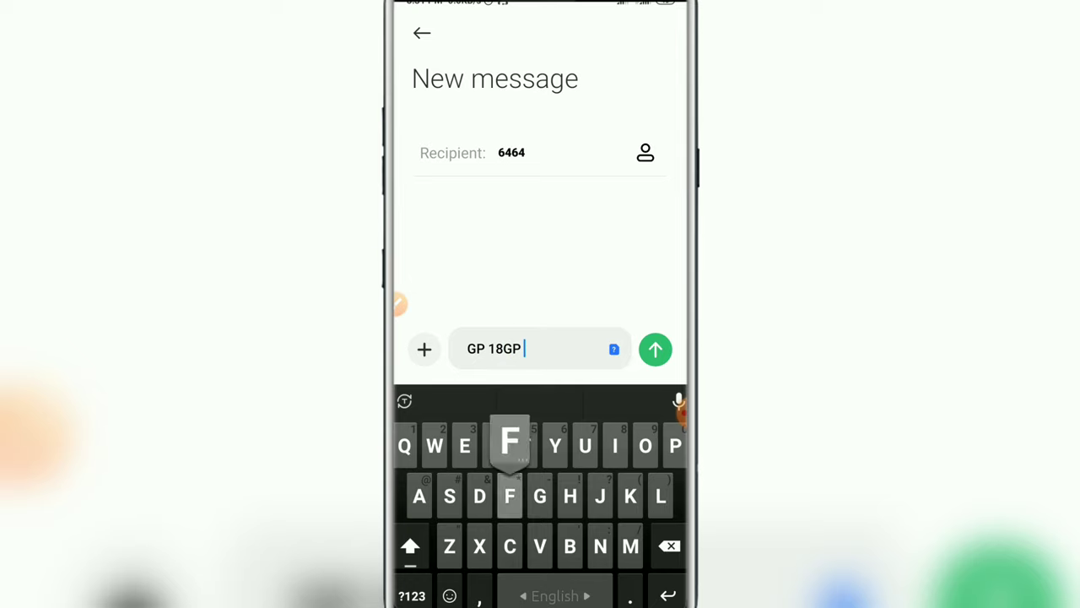
text(R)
click(540, 402)
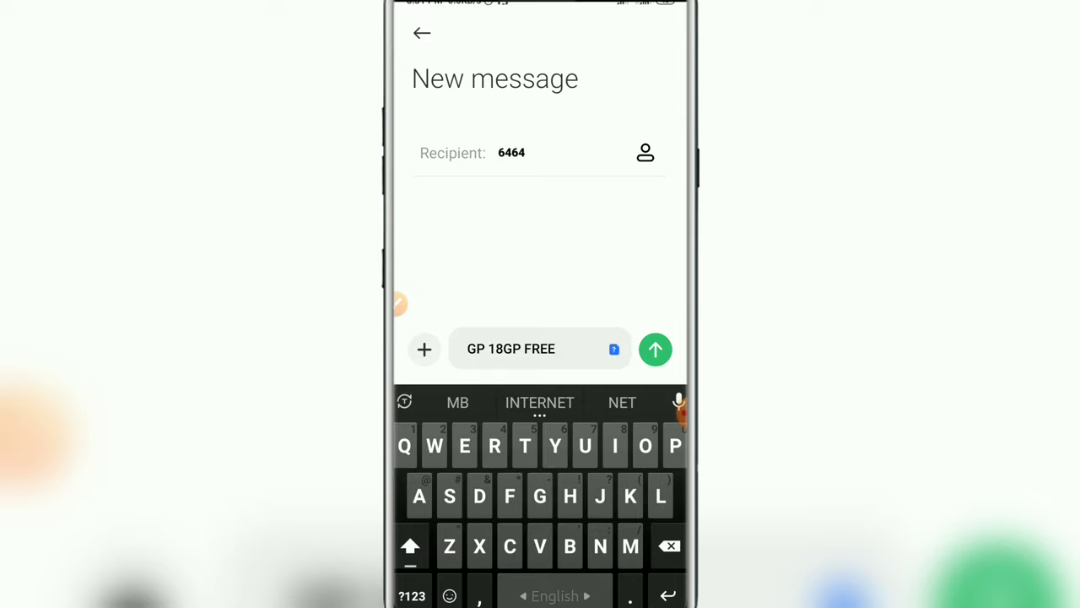
click(622, 403)
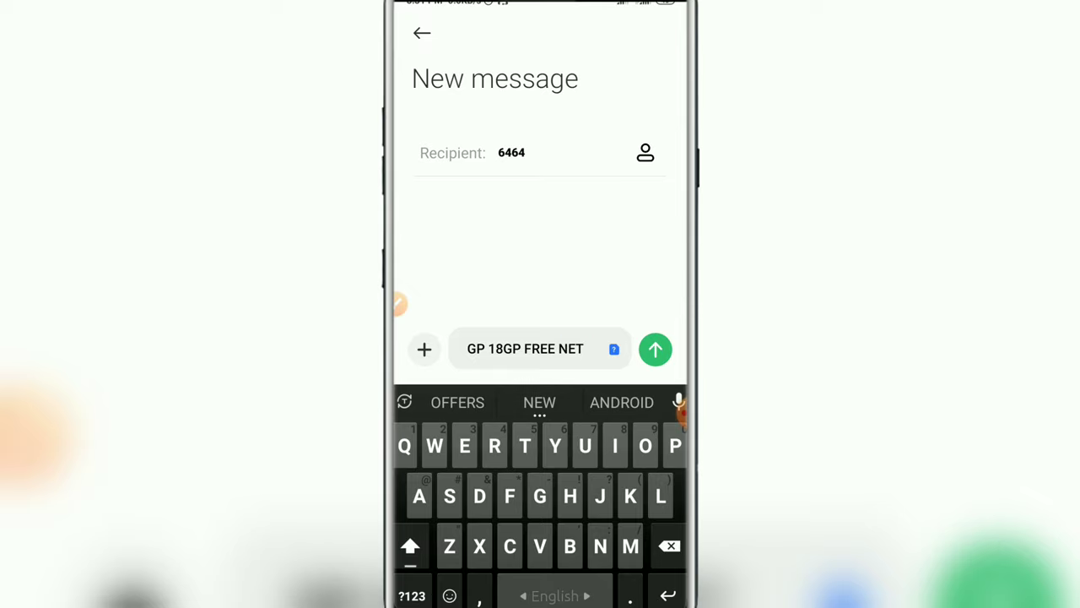
Box parts of the finished 6464 draft with rectangle annotations.
click(679, 409)
click(570, 573)
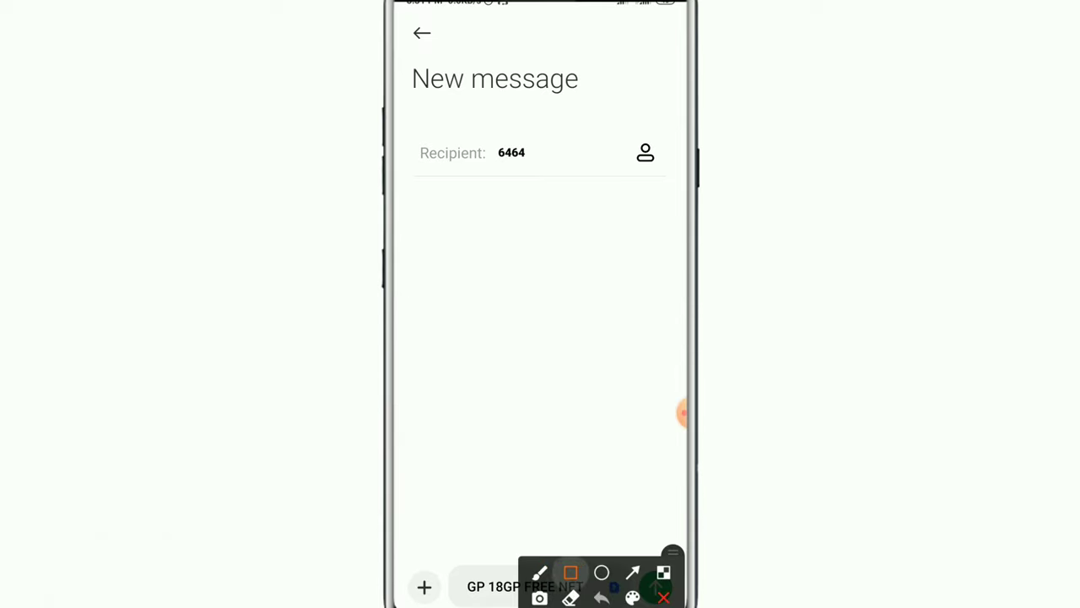
drag(670, 557, 655, 491)
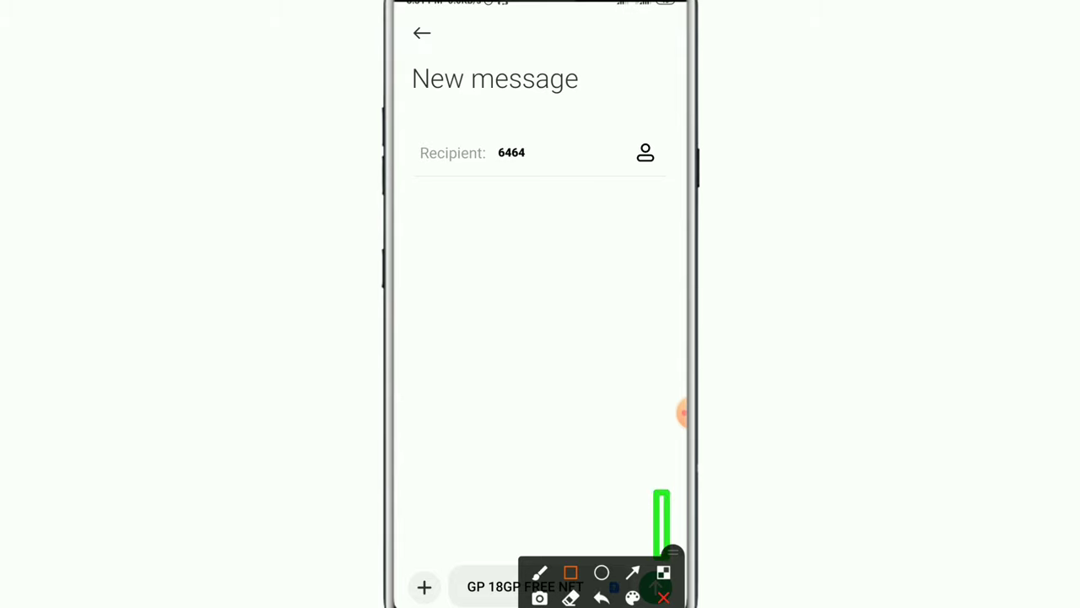
click(664, 573)
click(663, 598)
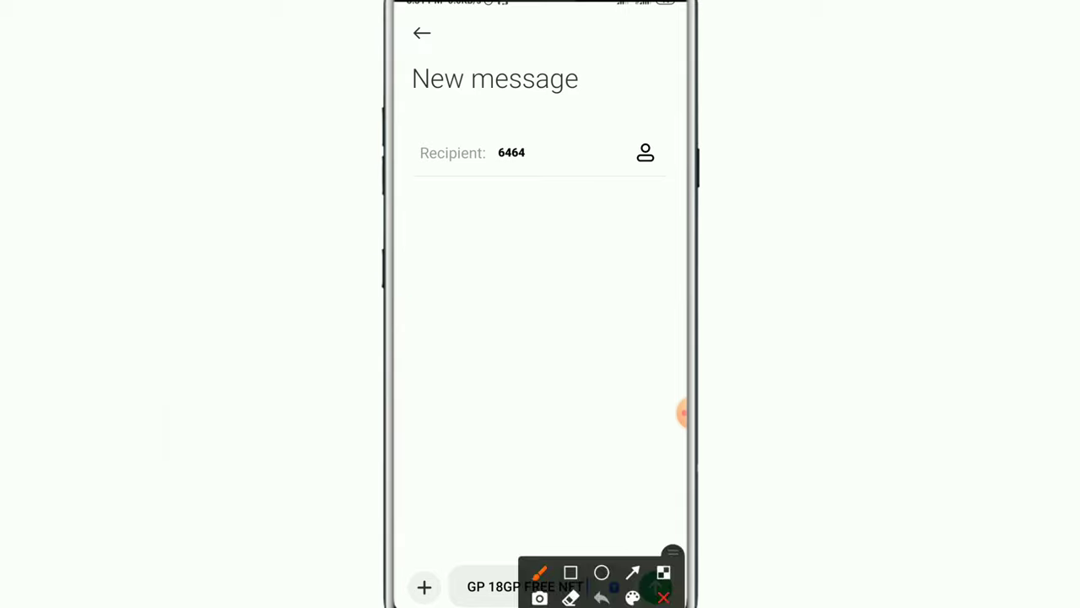
click(571, 572)
drag(443, 554, 647, 607)
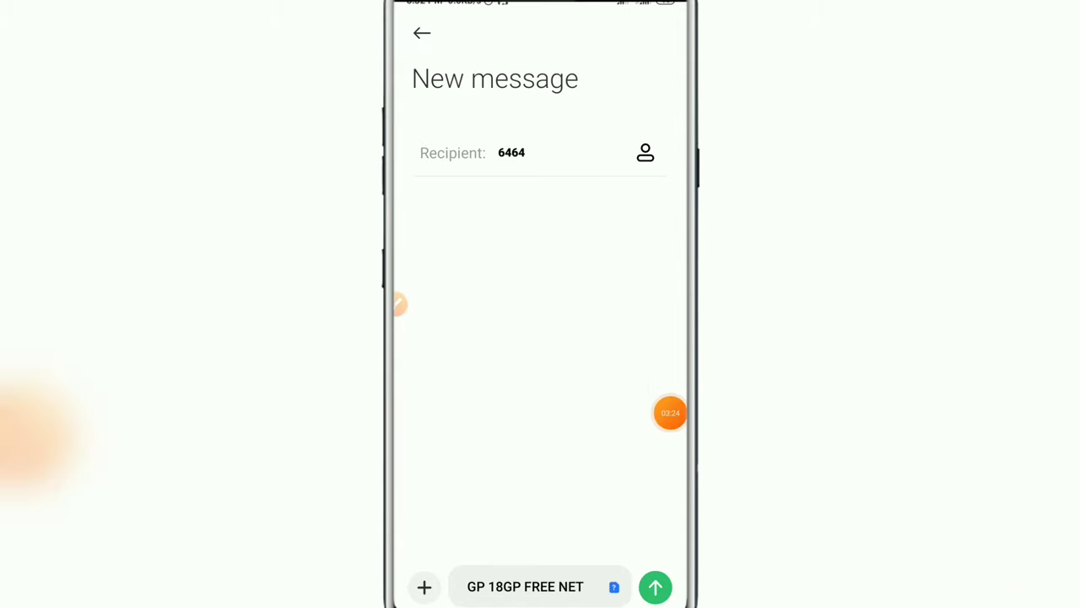
click(670, 413)
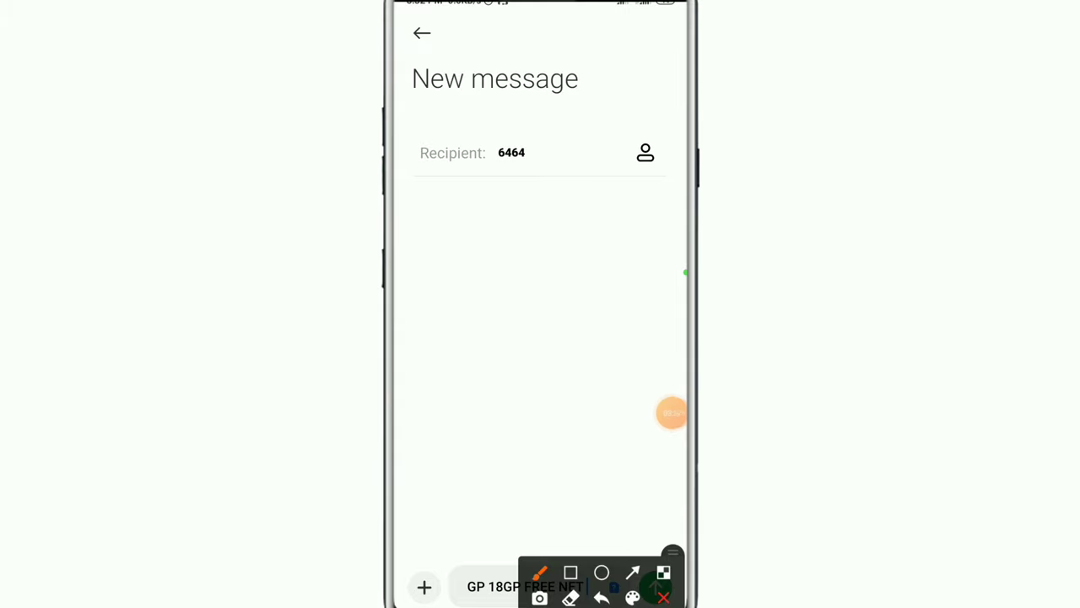
Box the message text once more, then switch to the YouTube video.
click(570, 572)
drag(445, 568, 542, 607)
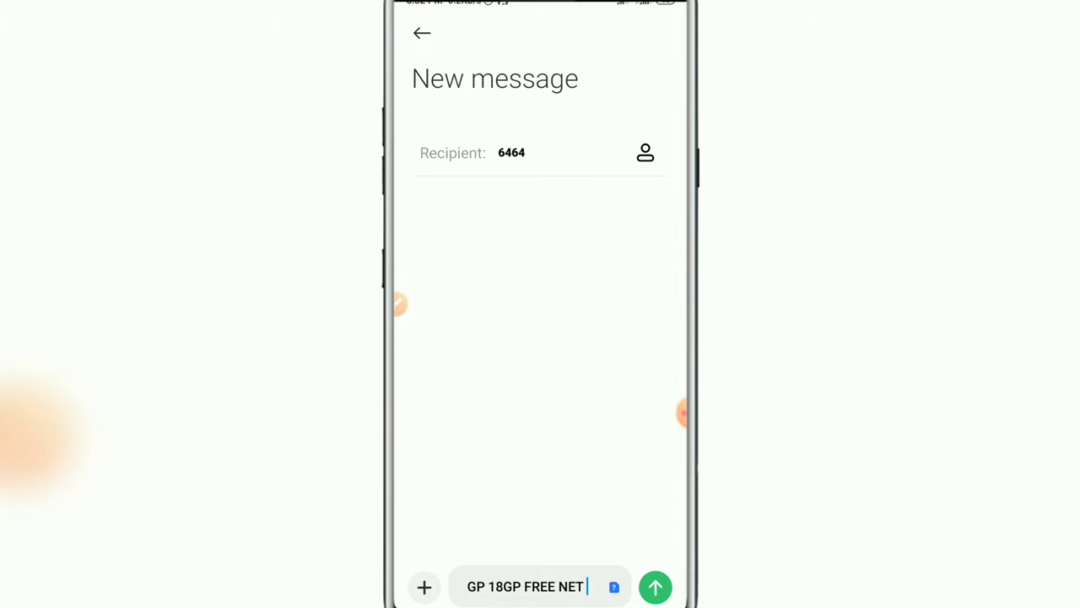
click(682, 414)
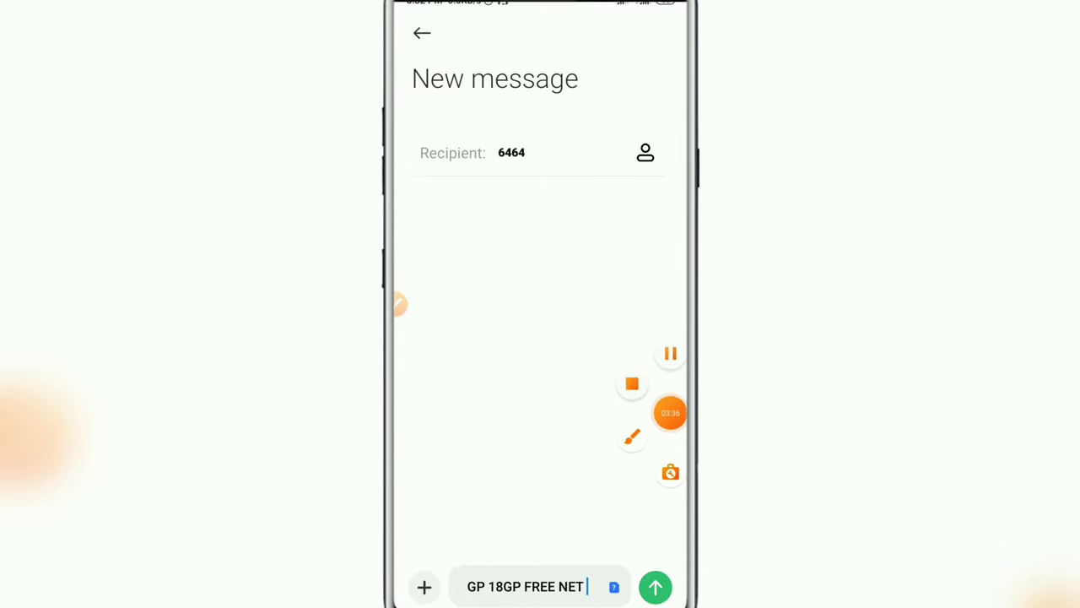
drag(540, 604, 541, 379)
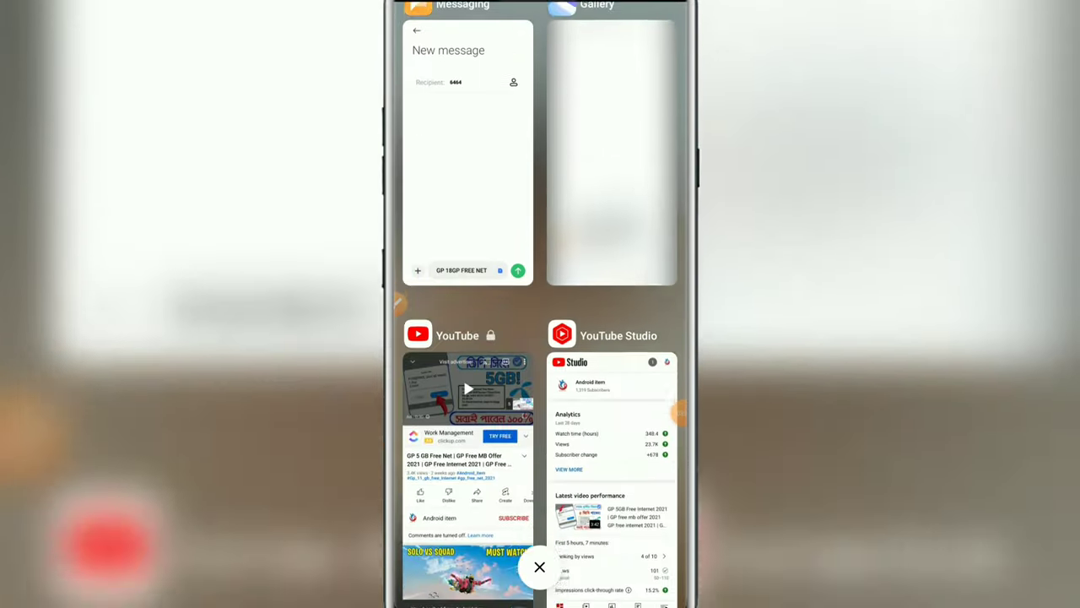
scroll(540, 337, down, 2)
click(469, 397)
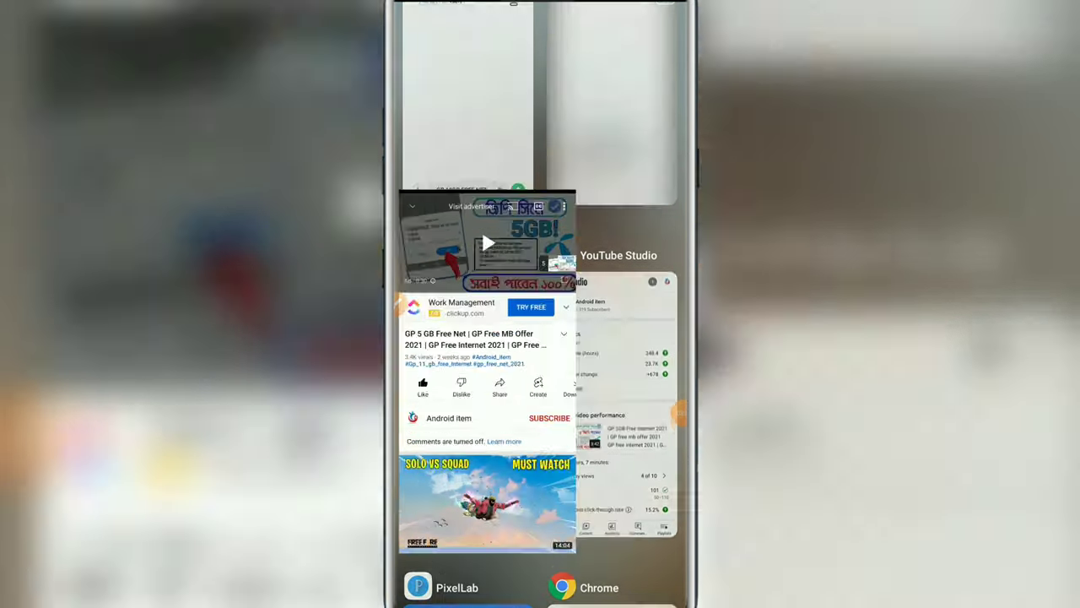
Box the channel's Subscribe area with a rectangle annotation, then clear it.
click(405, 302)
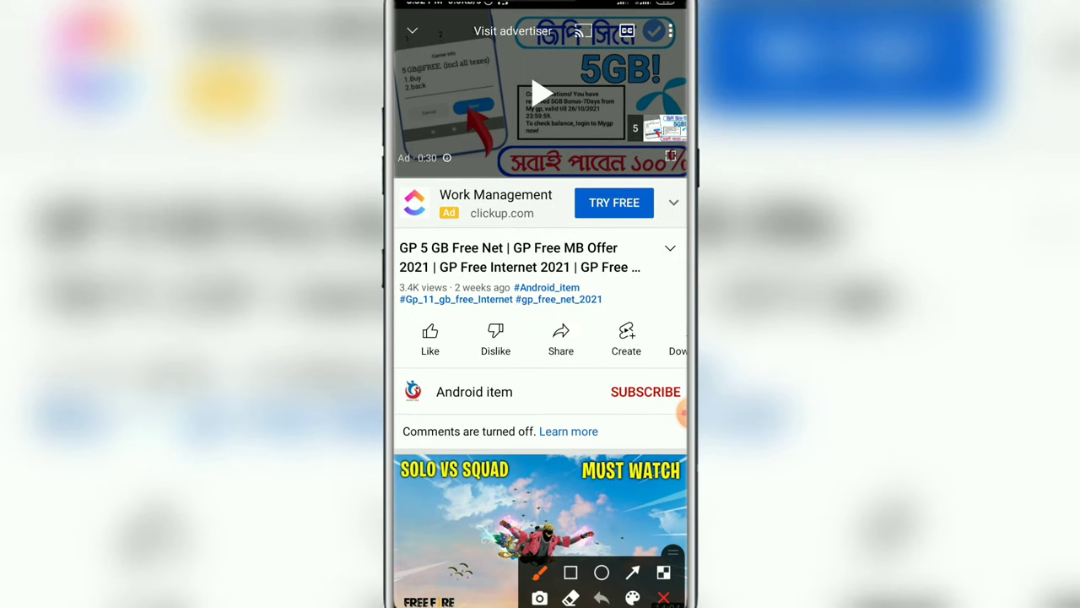
click(570, 572)
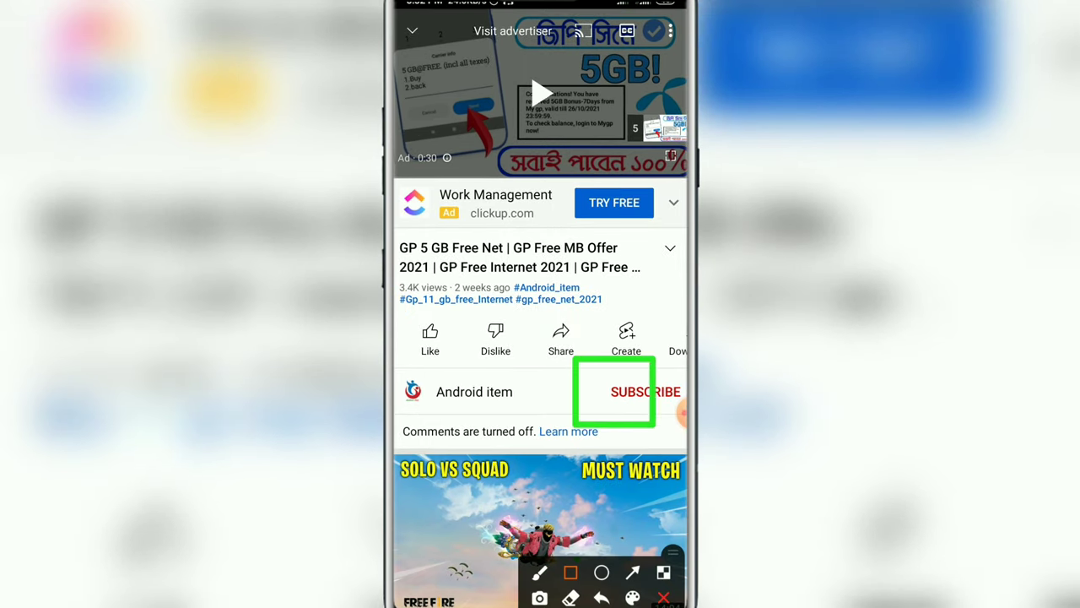
drag(575, 359, 687, 424)
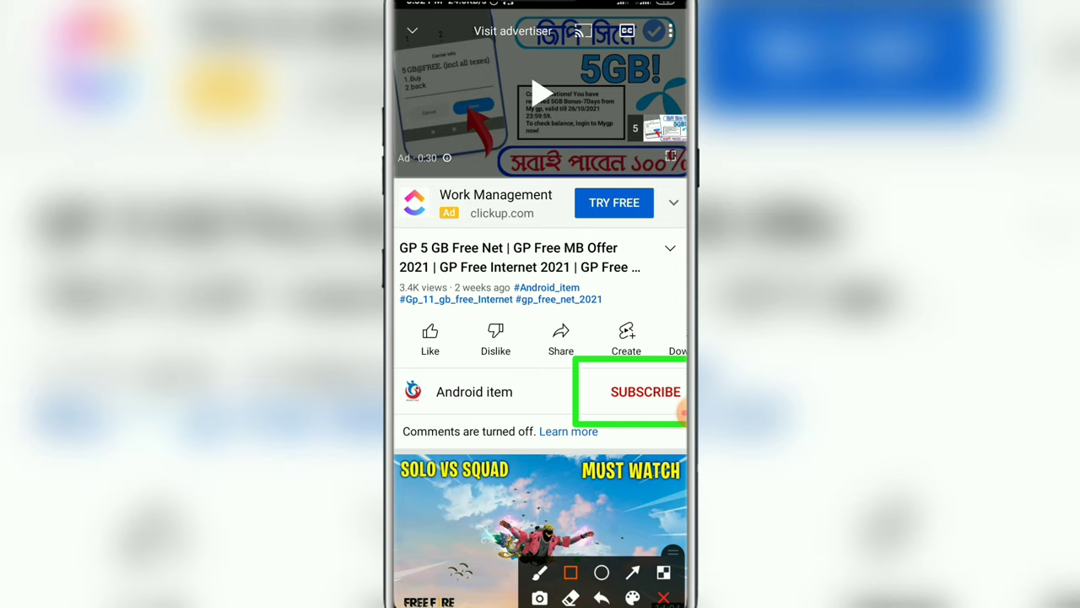
click(663, 597)
Subscribe to Android item with All notifications and like the GP offer video.
click(645, 391)
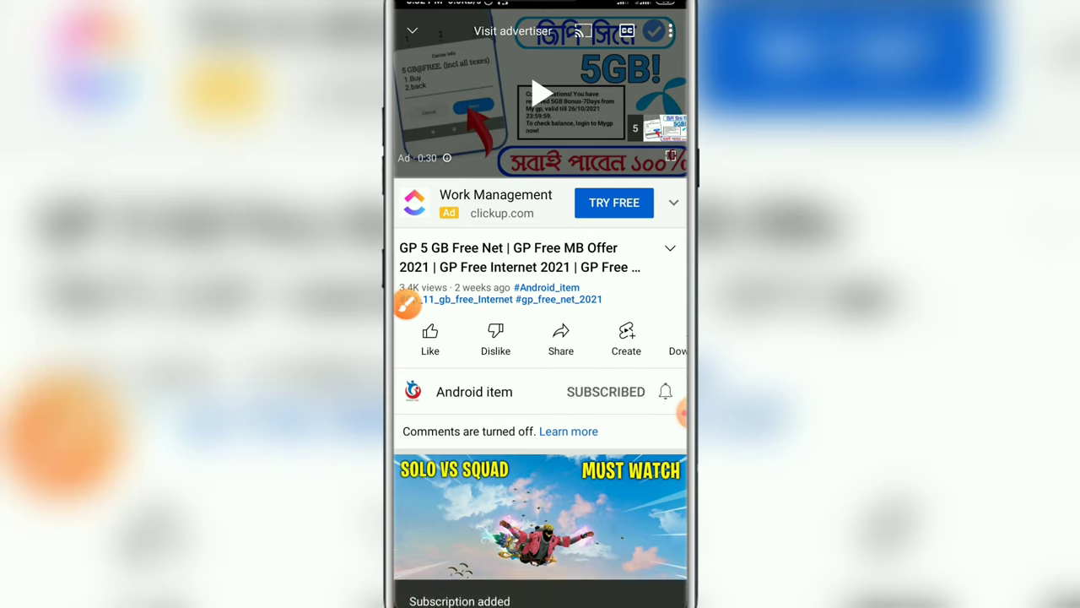
click(665, 391)
click(560, 393)
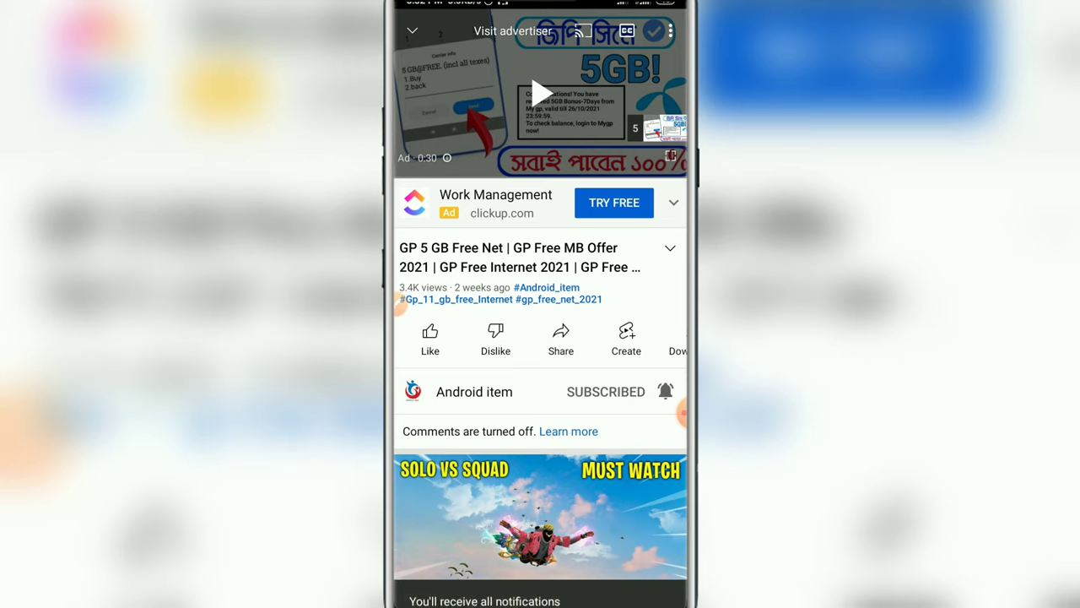
click(430, 336)
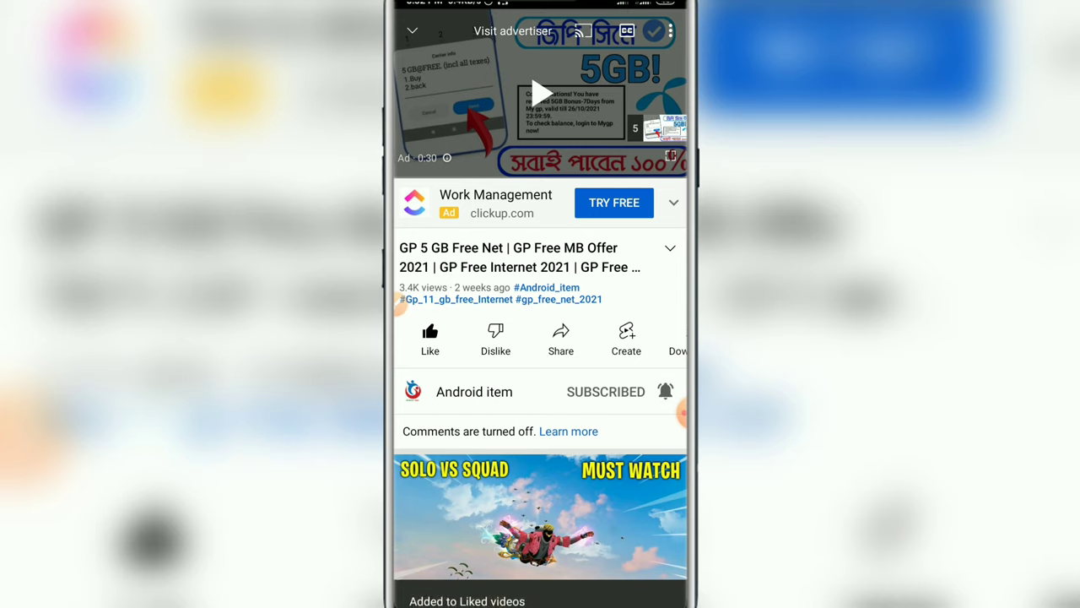
click(682, 412)
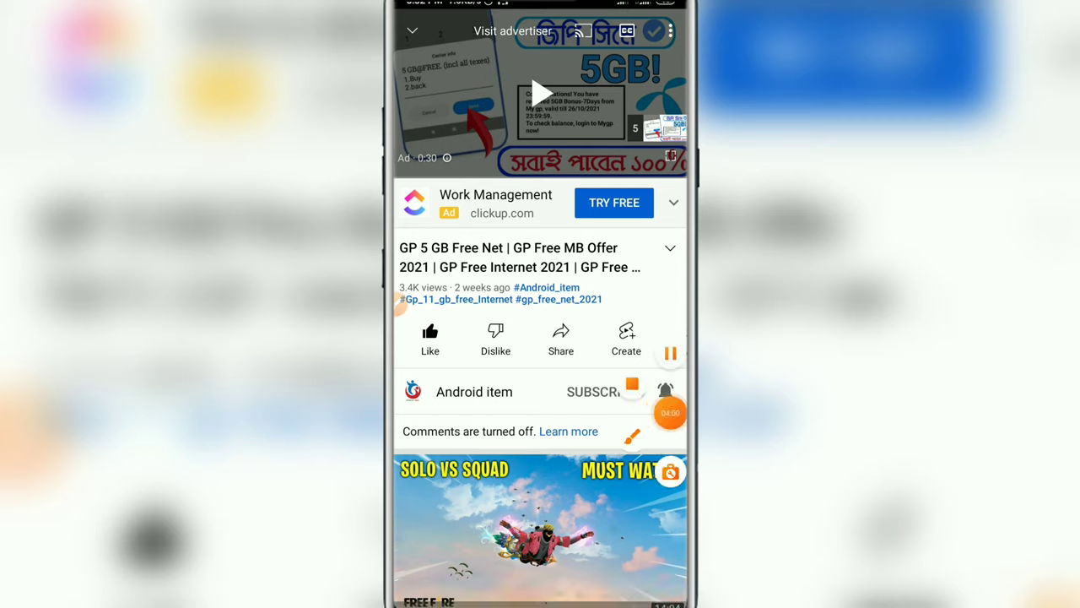
scroll(540, 380, down, 2)
scroll(540, 379, down, 2)
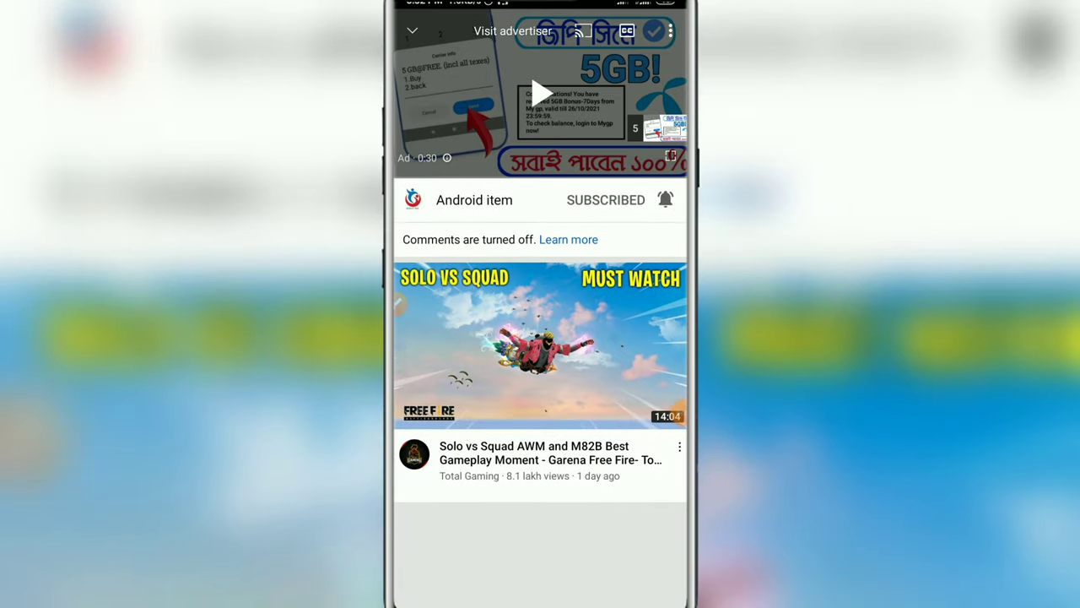
scroll(540, 379, up, 2)
scroll(541, 380, down, 3)
scroll(540, 380, up, 3)
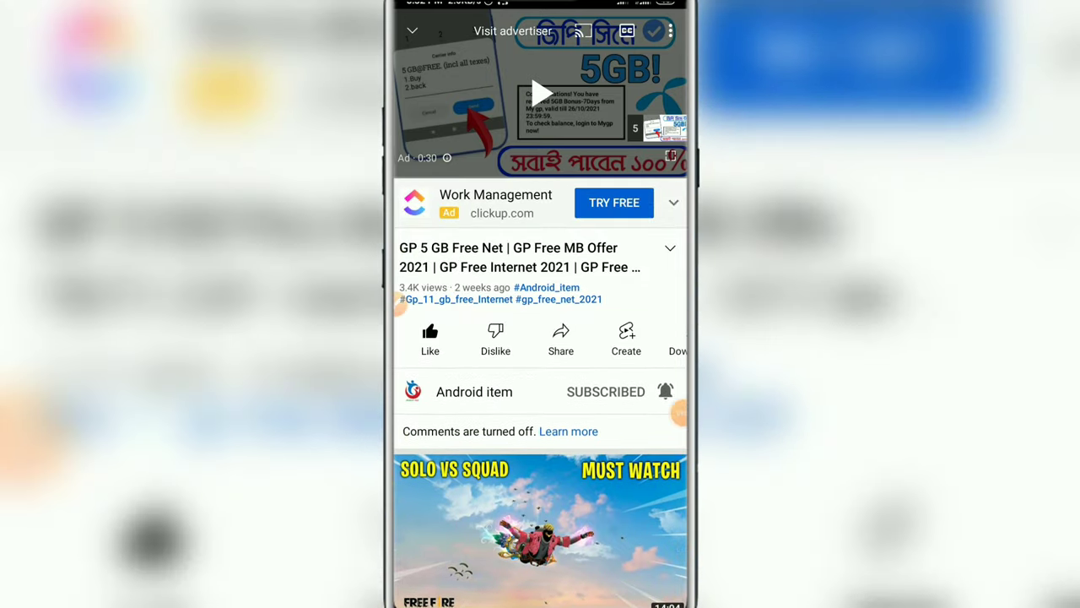
scroll(541, 380, down, 4)
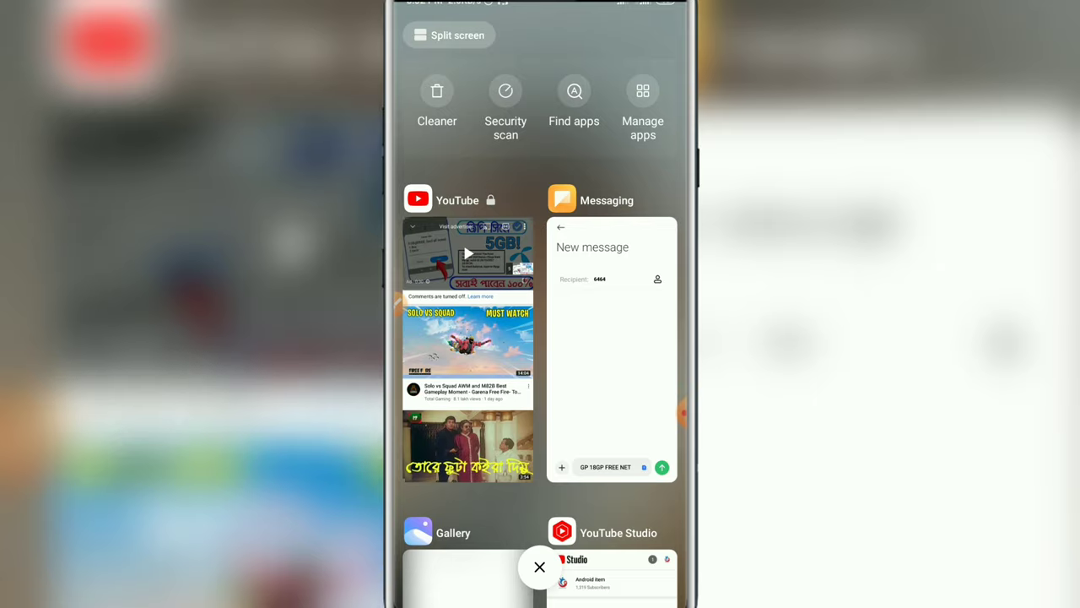